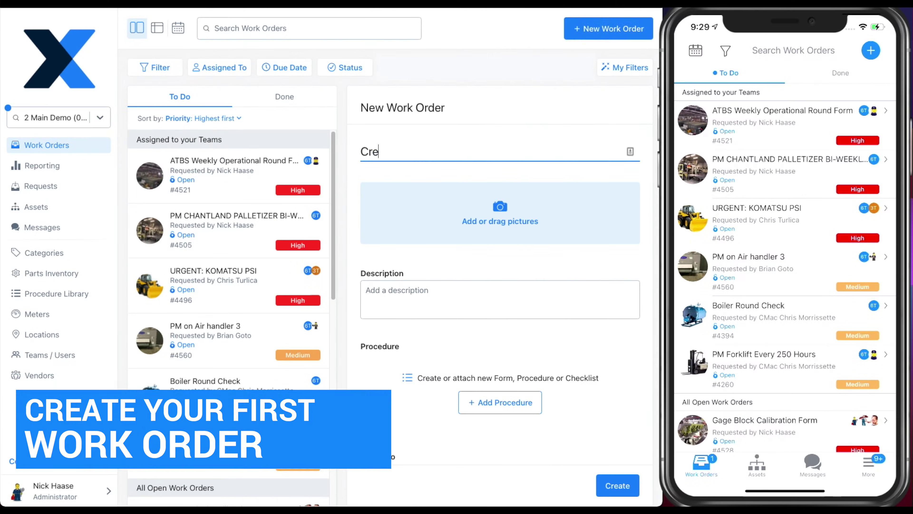
- Create a work order titled 'Create a Work Order with just a title' and nothing else
{"action": "type", "text": "Work Order with just a title!"}
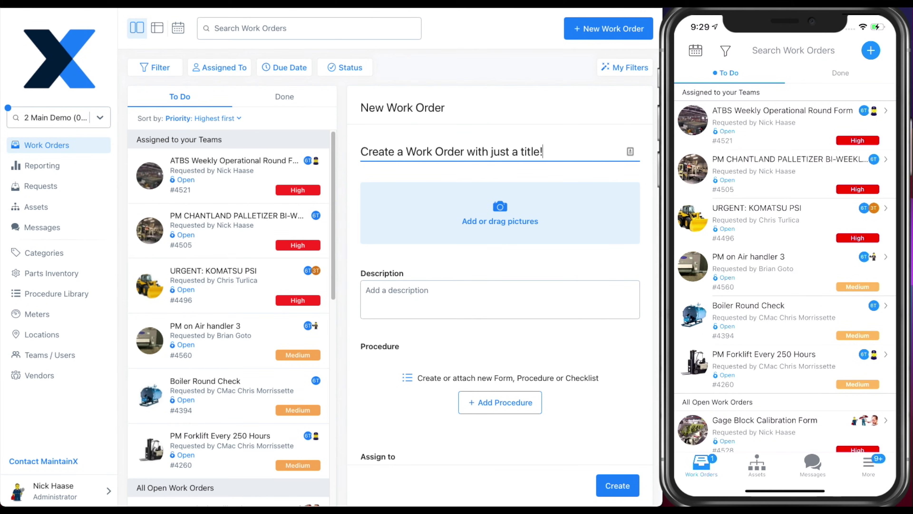
{"action": "left_click", "coordinate": [619, 487]}
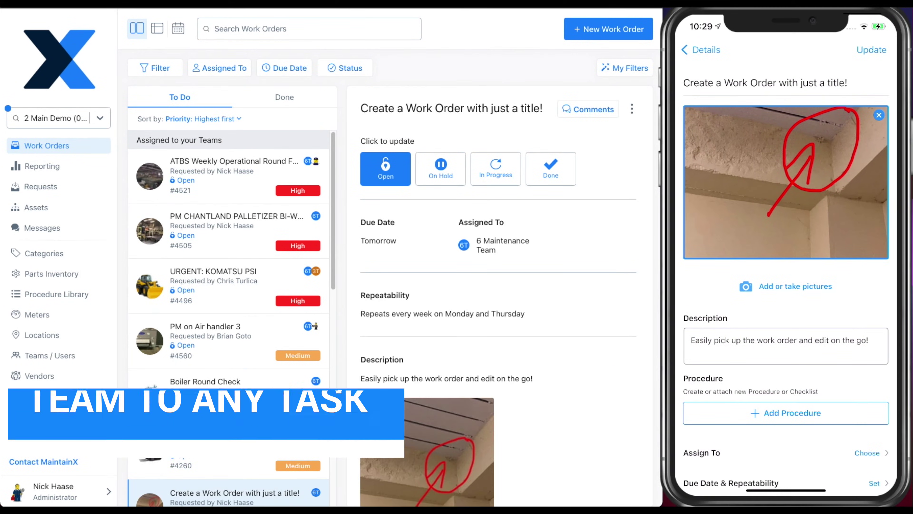
- Assign the work order to 6 Maintenance Team
{"action": "scroll", "coordinate": [786, 277], "scroll_direction": "down", "scroll_amount": 5}
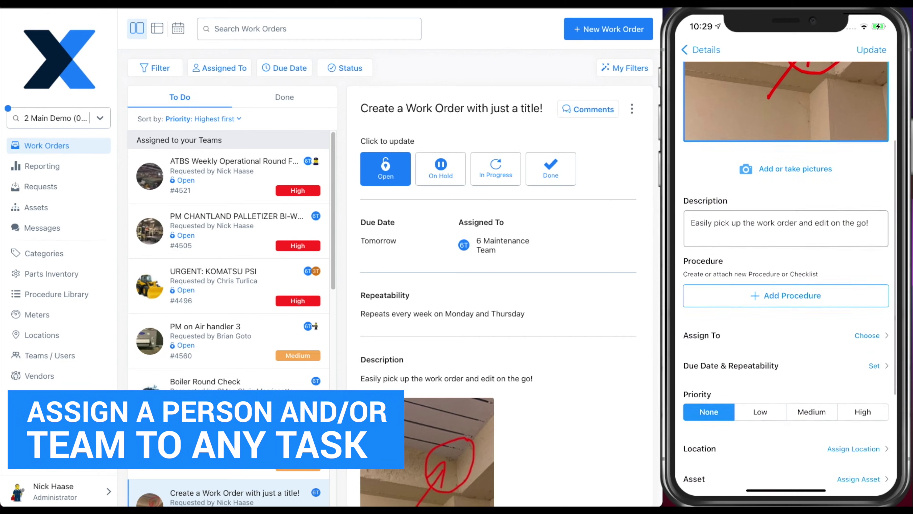
{"action": "left_click", "coordinate": [867, 330]}
{"action": "left_click", "coordinate": [712, 75]}
{"action": "left_click", "coordinate": [743, 260]}
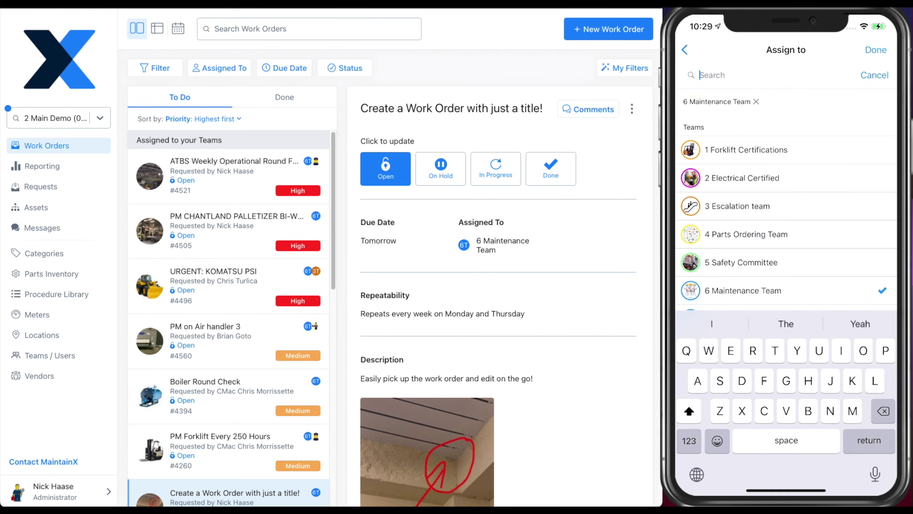
{"action": "left_click", "coordinate": [876, 50]}
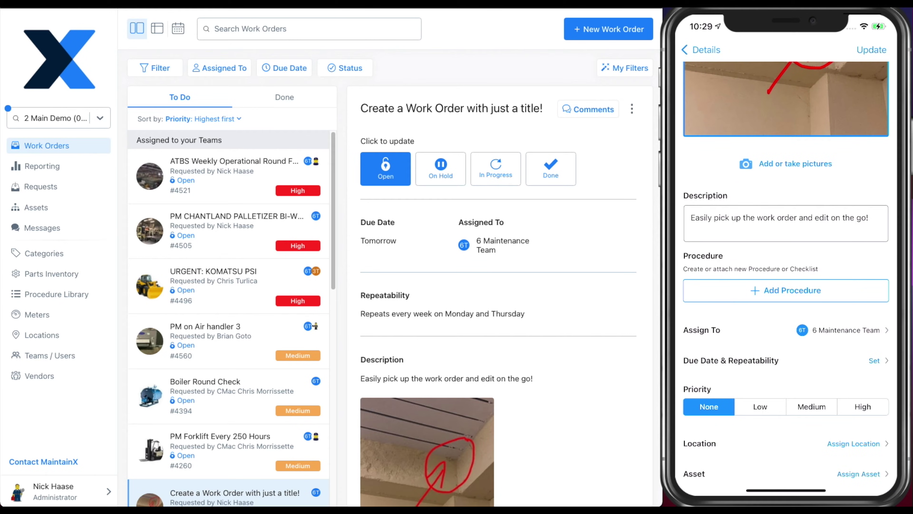
{"action": "scroll", "coordinate": [786, 288], "scroll_direction": "down", "scroll_amount": 1}
{"action": "left_click", "coordinate": [853, 425]}
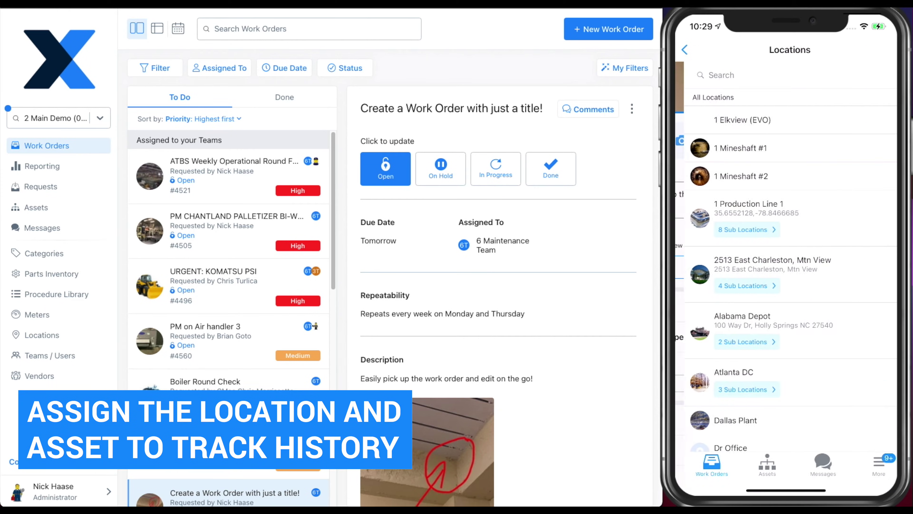
{"action": "left_click", "coordinate": [715, 75]}
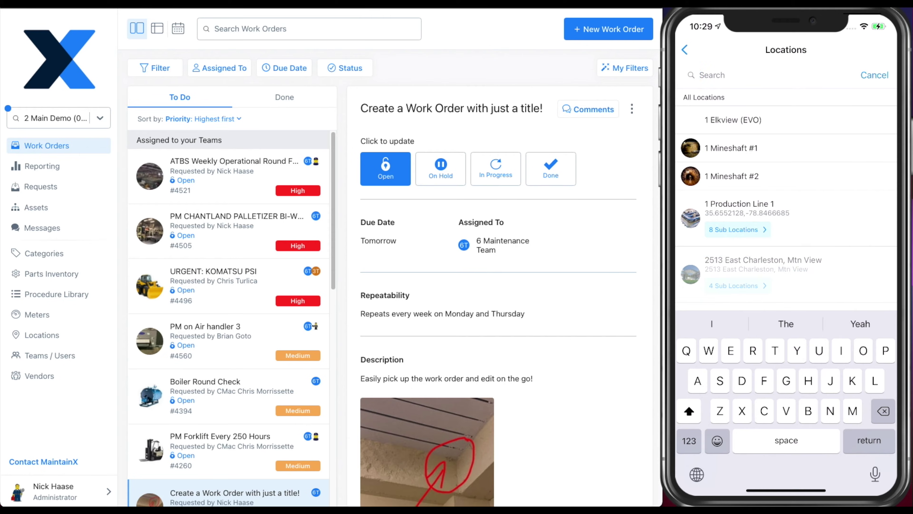
{"action": "left_click", "coordinate": [763, 264]}
- Set the work order's asset to Boiler #3
{"action": "left_click", "coordinate": [858, 450]}
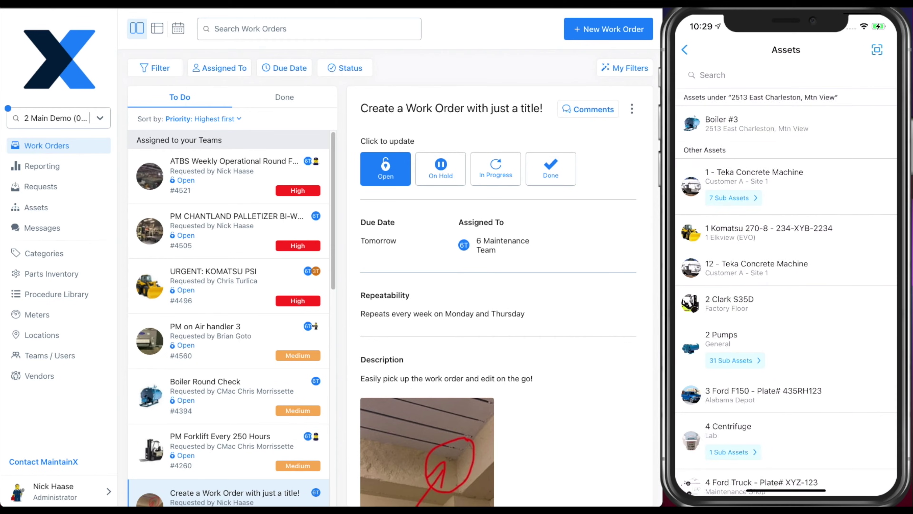
{"action": "left_click", "coordinate": [715, 75]}
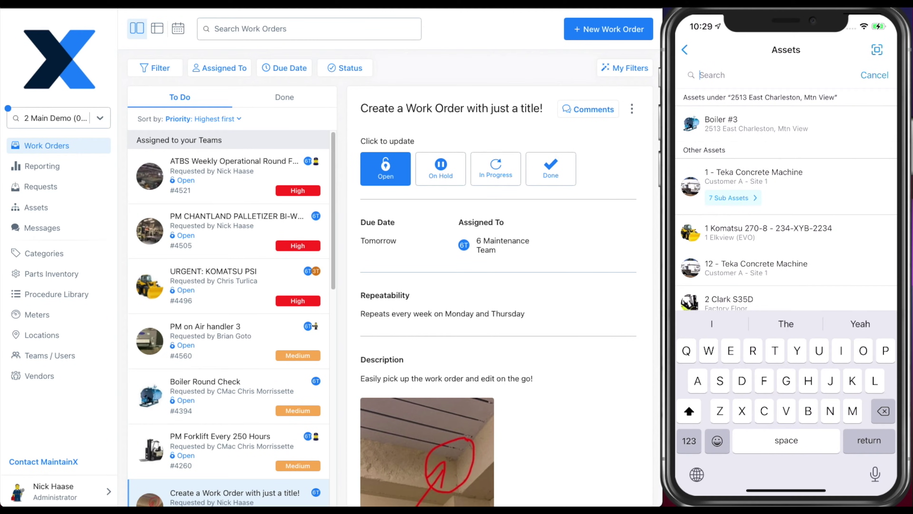
{"action": "left_click", "coordinate": [720, 123]}
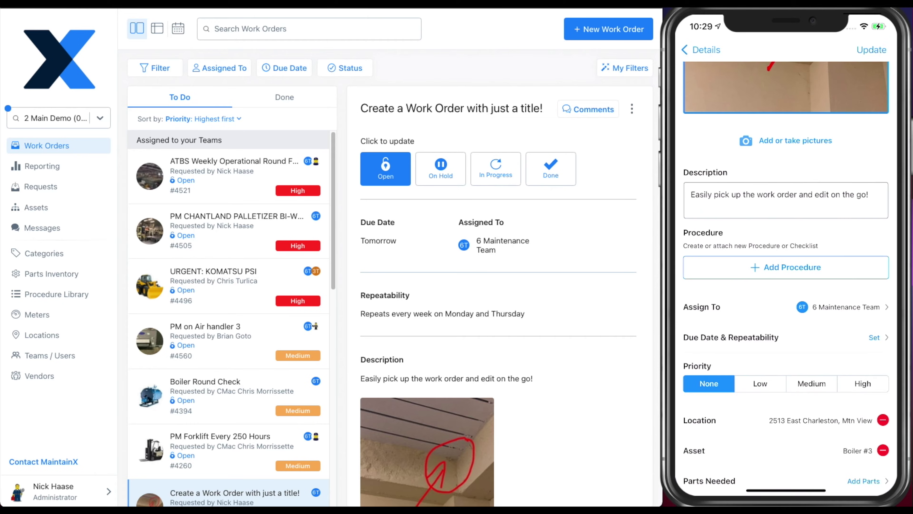
- Tag the work order with the Breakdown and Annual Inspection categories
{"action": "scroll", "coordinate": [785, 274], "scroll_direction": "down", "scroll_amount": 3}
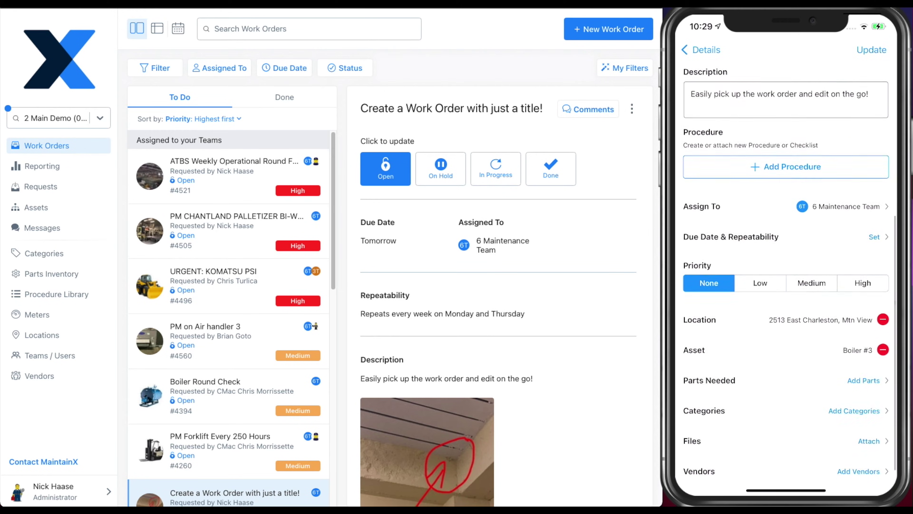
{"action": "left_click", "coordinate": [855, 397]}
{"action": "left_click", "coordinate": [715, 74]}
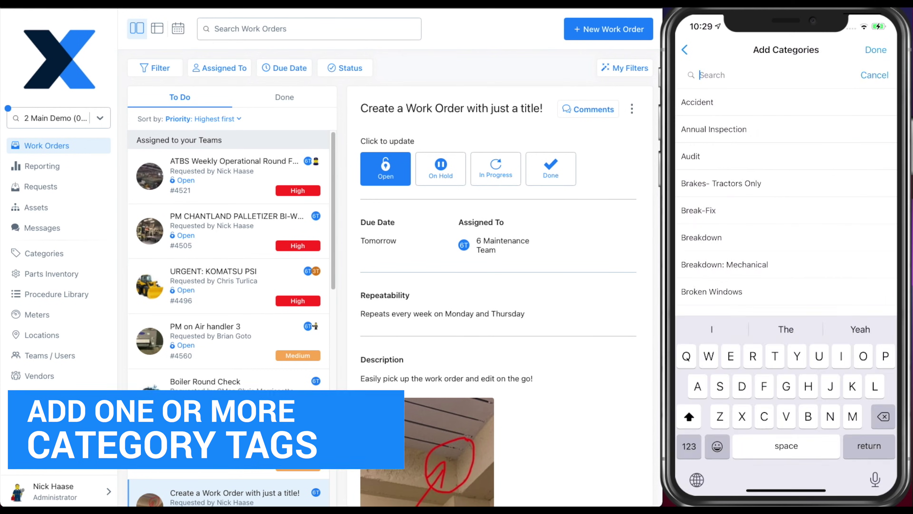
{"action": "left_click", "coordinate": [702, 237]}
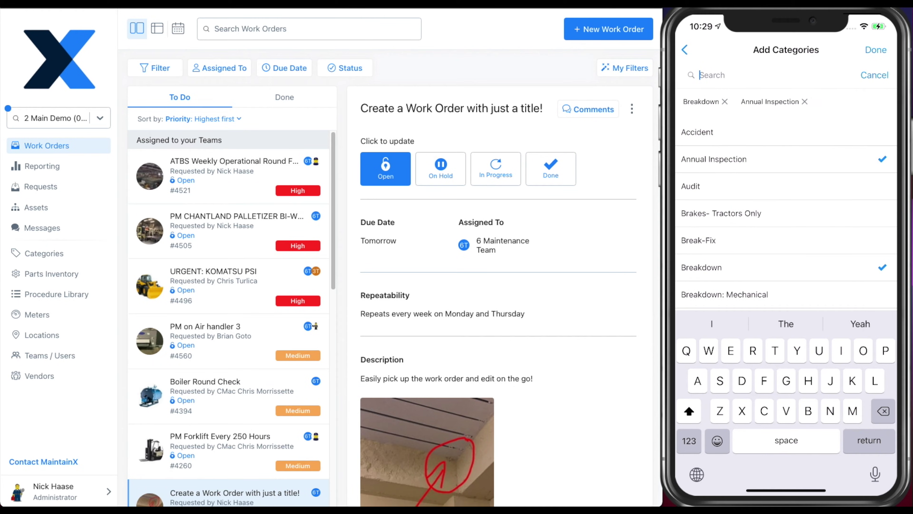
{"action": "left_click", "coordinate": [876, 49]}
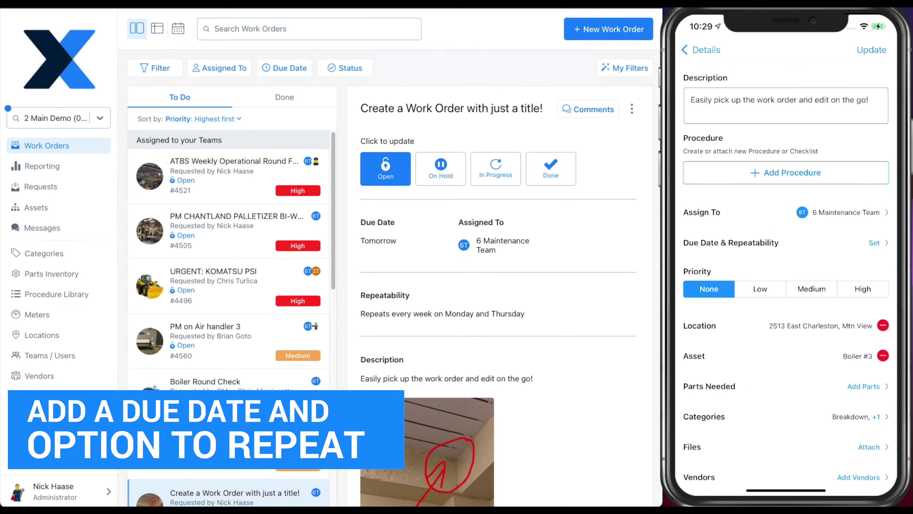
- Make the work order due 12/07/2020 and repeat monthly on the 6th day
{"action": "left_click", "coordinate": [874, 243]}
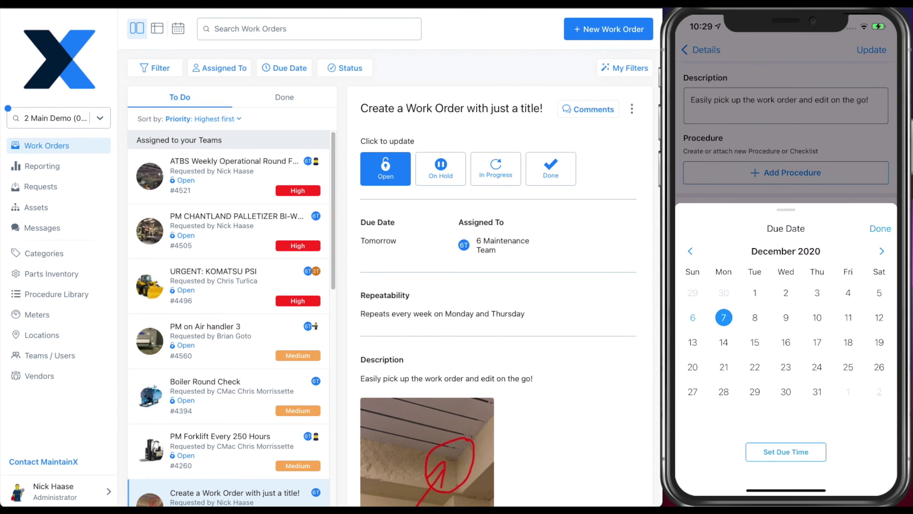
{"action": "left_click", "coordinate": [880, 229]}
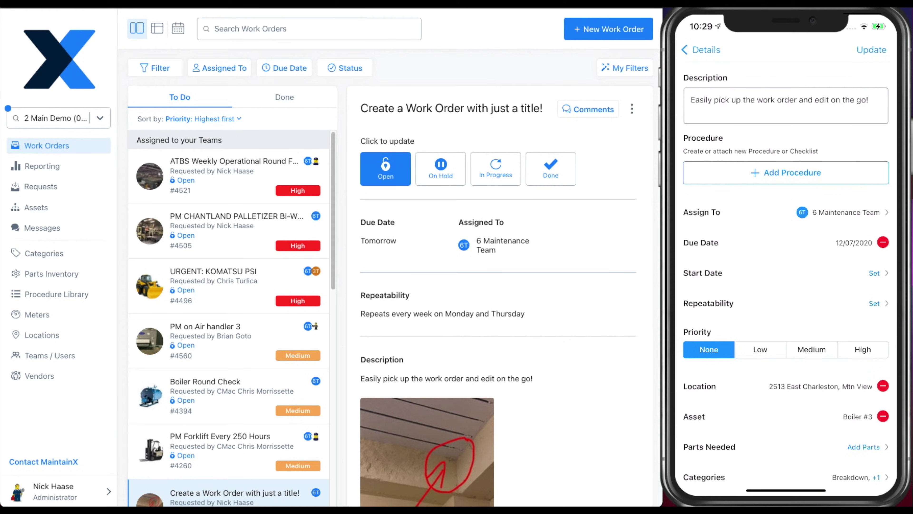
{"action": "left_click", "coordinate": [874, 303]}
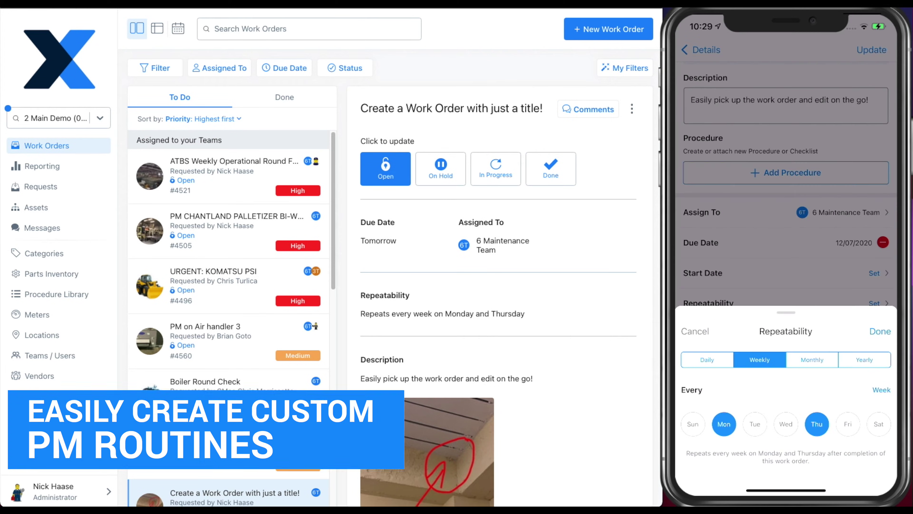
{"action": "left_click", "coordinate": [812, 359]}
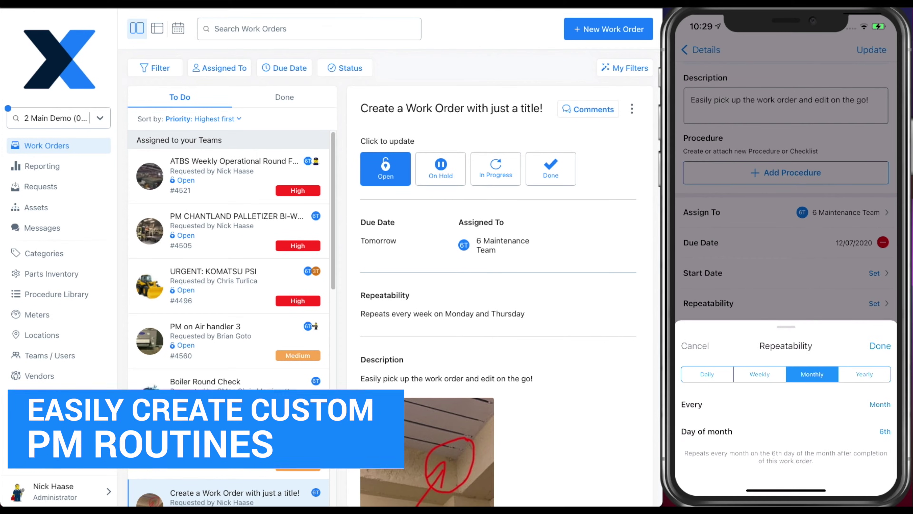
{"action": "left_click", "coordinate": [880, 331]}
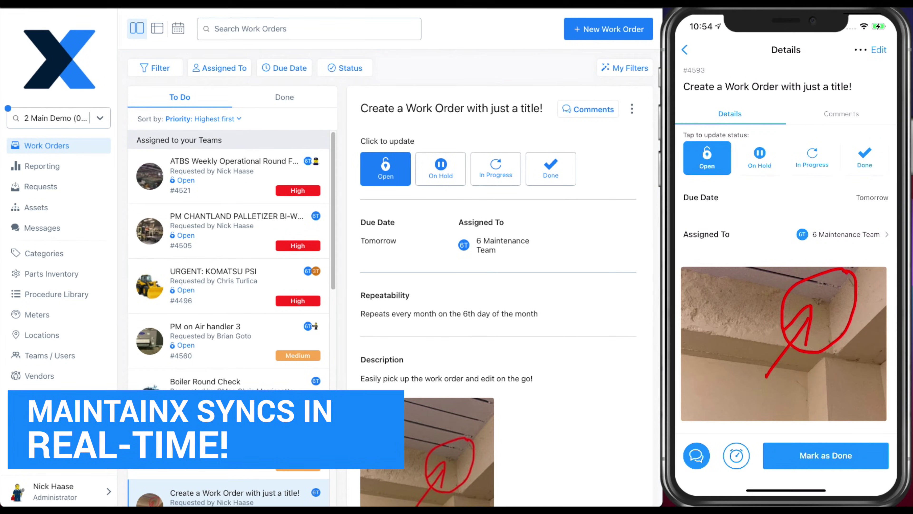
- Mark the work order In Progress and post a camera photo comment 'Does this look right?'
{"action": "left_click", "coordinate": [812, 158]}
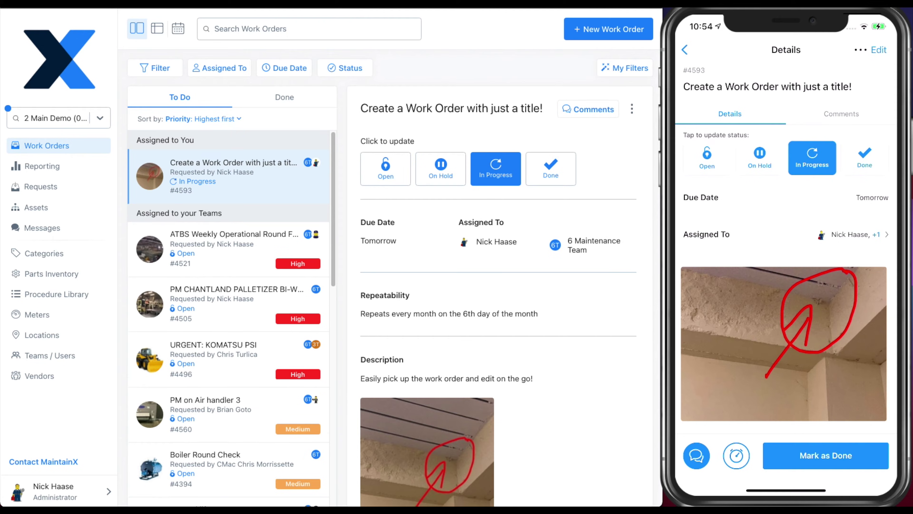
{"action": "left_click", "coordinate": [841, 114]}
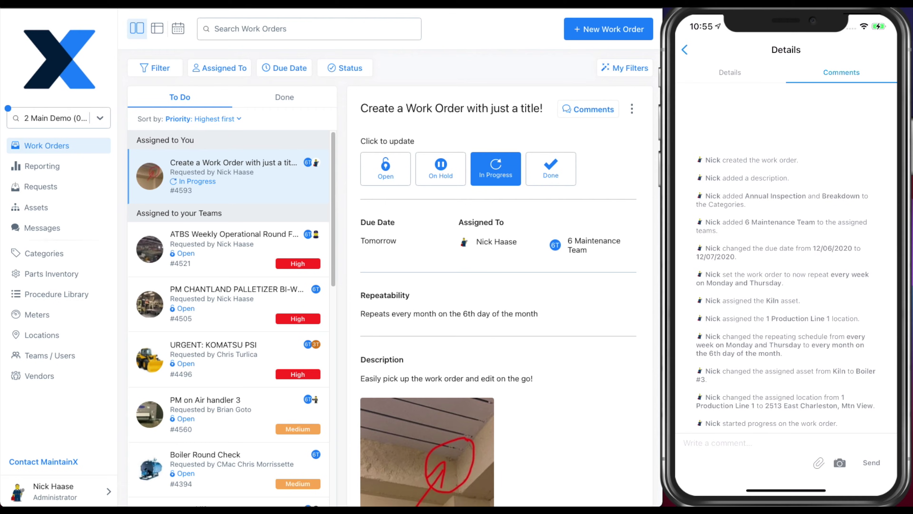
{"action": "left_click", "coordinate": [717, 442]}
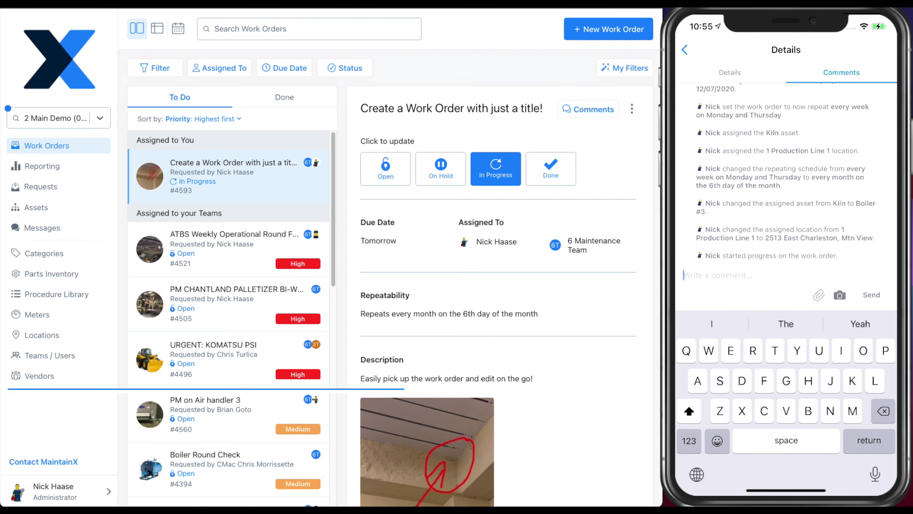
{"action": "type", "text": "Does this look"}
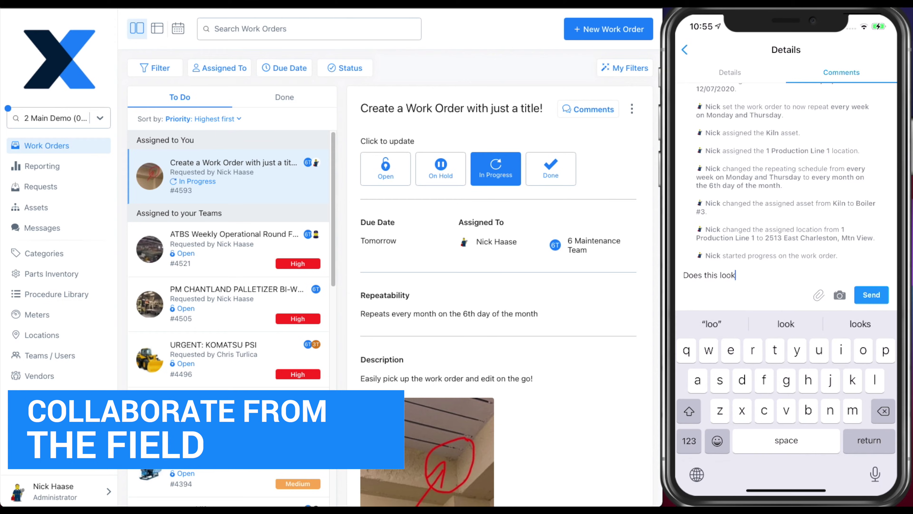
{"action": "type", "text": " right?"}
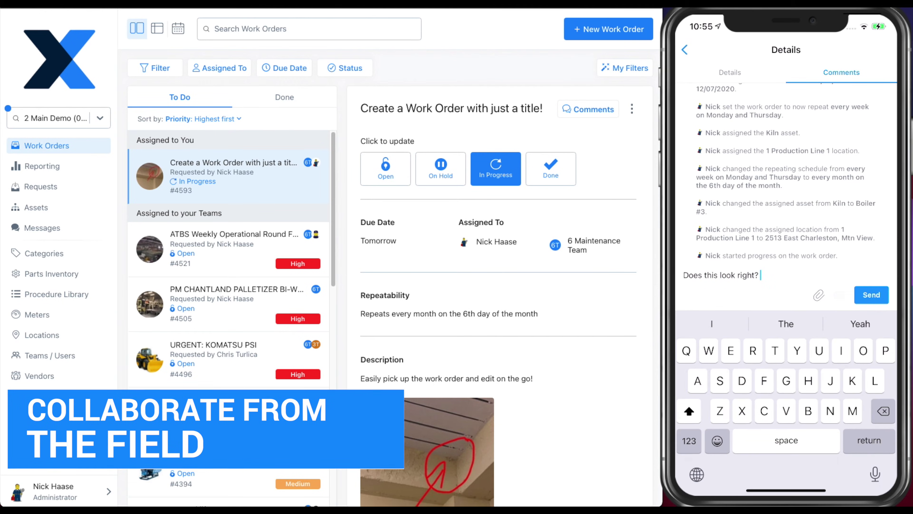
{"action": "left_click", "coordinate": [840, 295]}
{"action": "left_click", "coordinate": [786, 396]}
{"action": "left_click", "coordinate": [786, 426]}
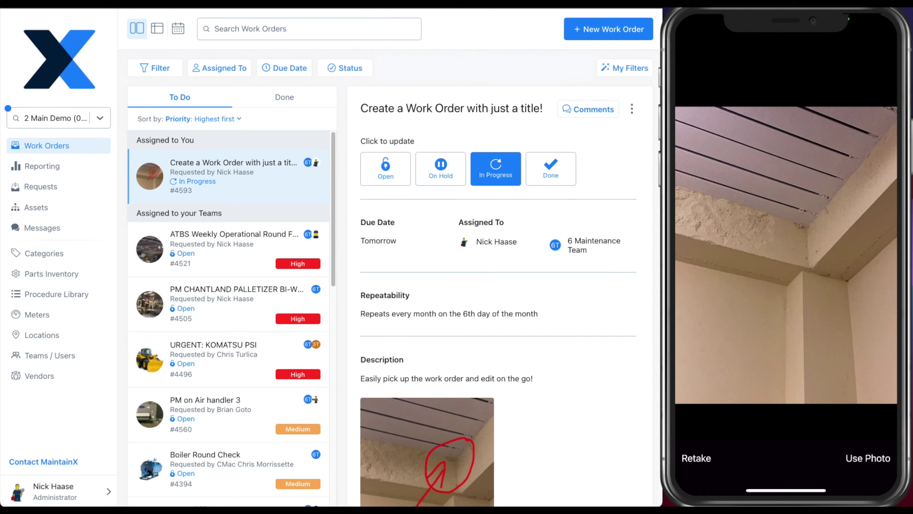
{"action": "left_click", "coordinate": [868, 458]}
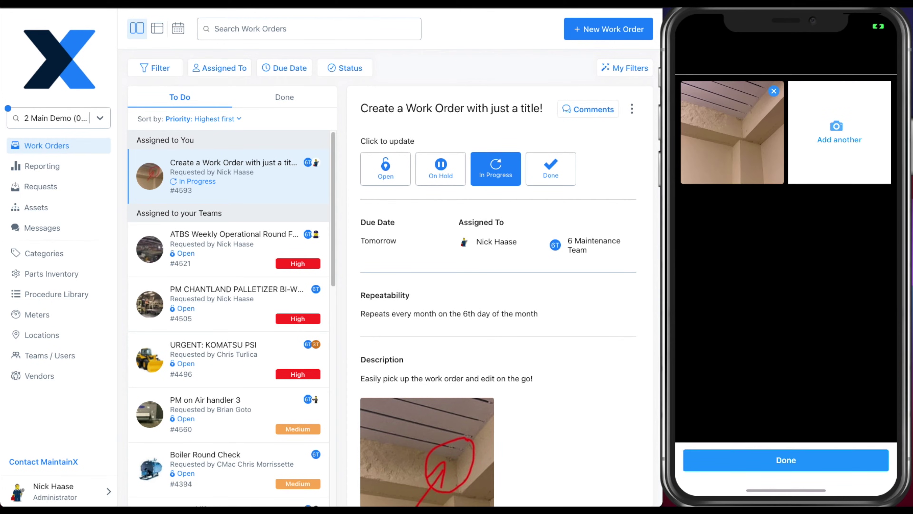
{"action": "left_click", "coordinate": [786, 460]}
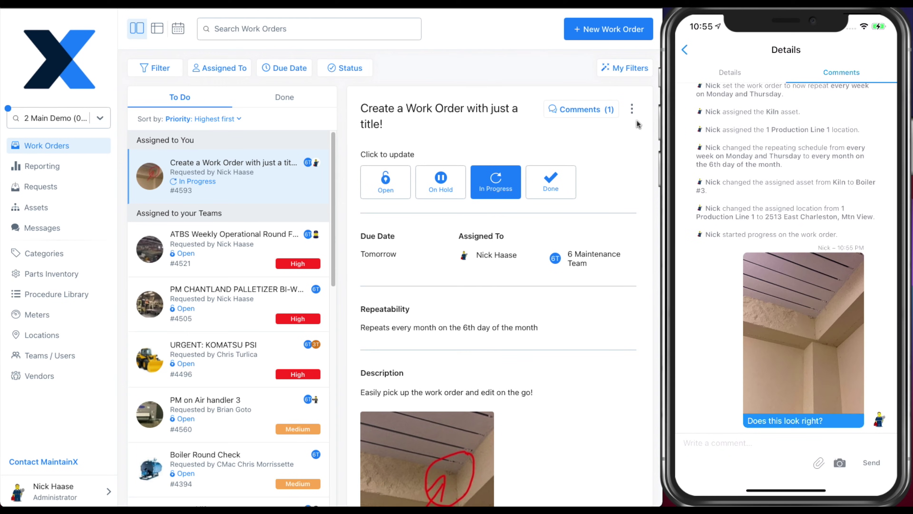
- Reply to the photo comment with 'That's the right spot'
{"action": "left_click", "coordinate": [604, 112]}
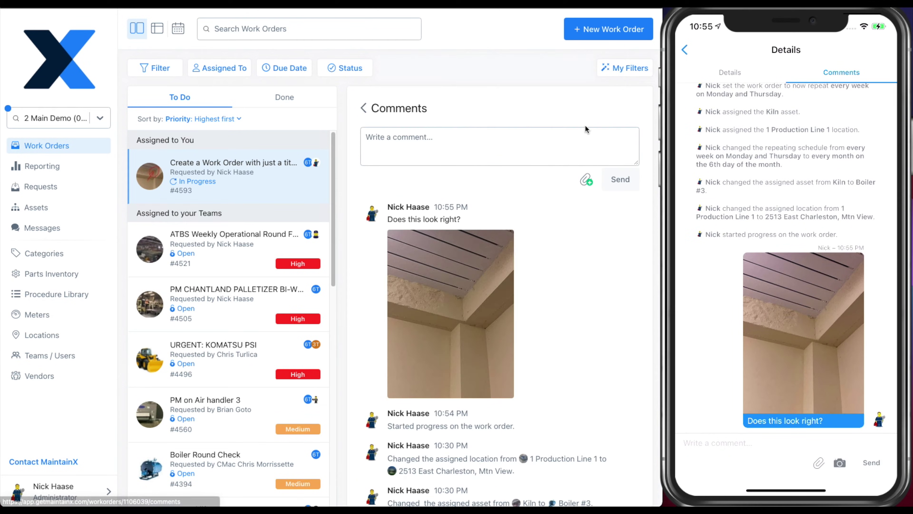
{"action": "left_click", "coordinate": [577, 144]}
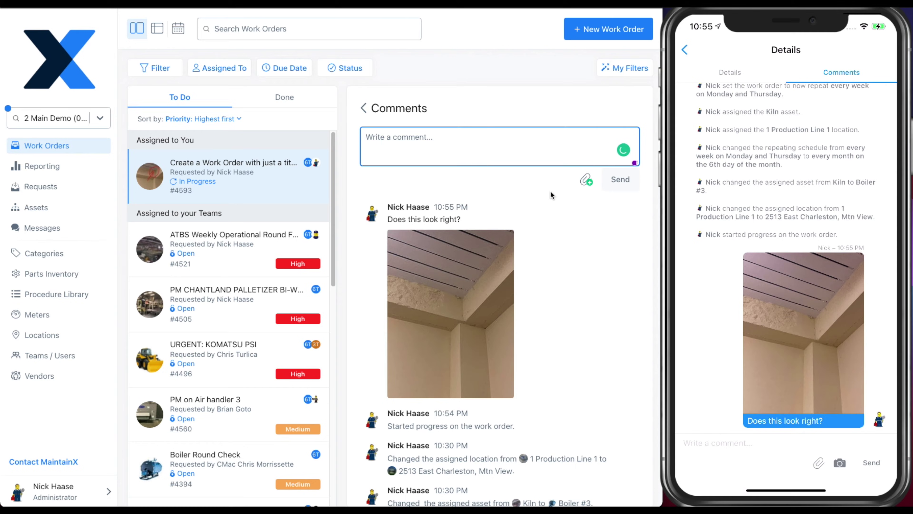
{"action": "type", "text": "That's the right spot"}
{"action": "key", "text": "Return"}
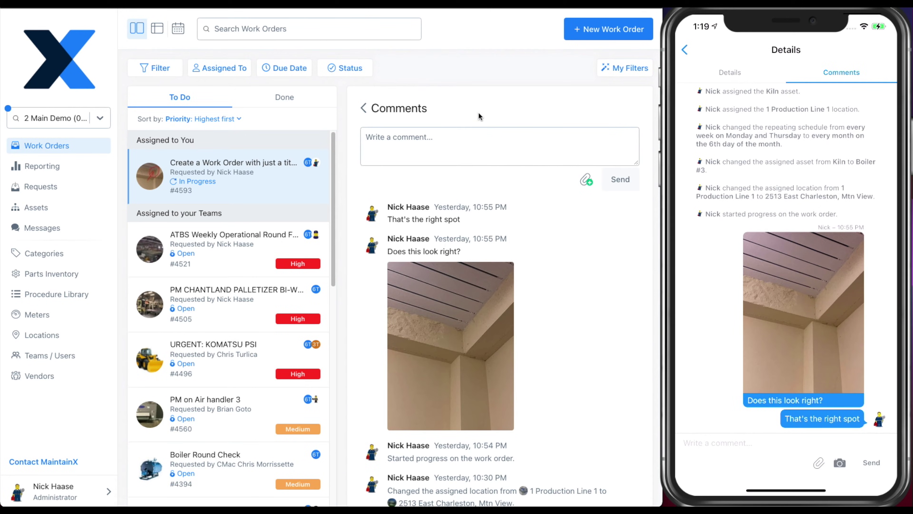
- Attach the Grizzly Lathe G4002 Lubrication PM procedure, found by searching 'gr', and save the work order
{"action": "left_click", "coordinate": [360, 111]}
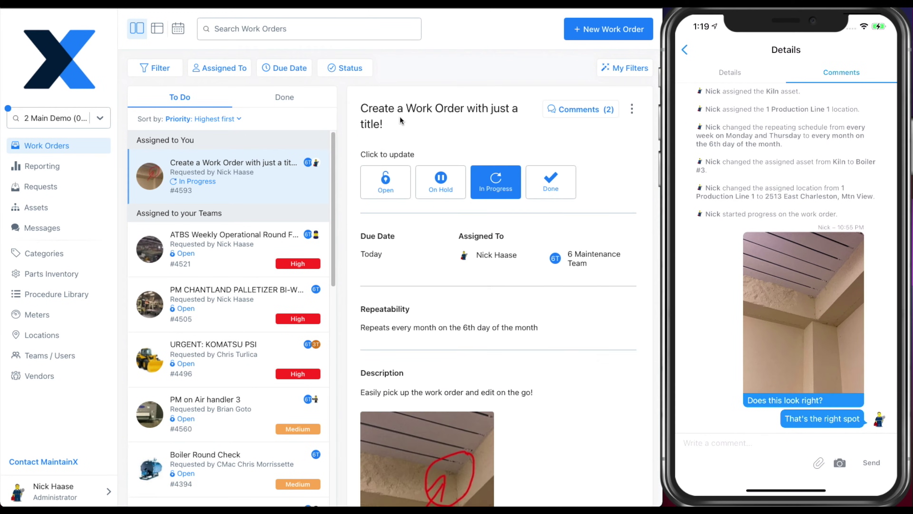
{"action": "left_click", "coordinate": [632, 109]}
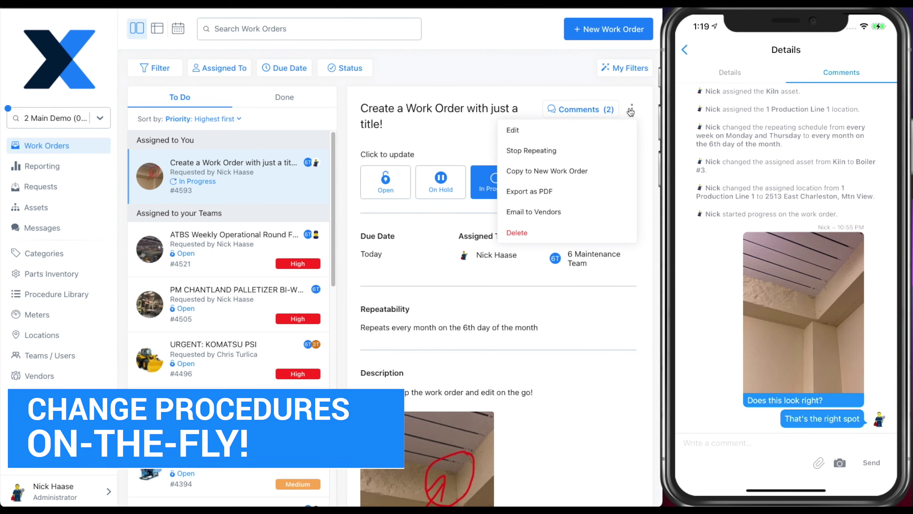
{"action": "left_click", "coordinate": [552, 131]}
{"action": "left_click", "coordinate": [515, 407]}
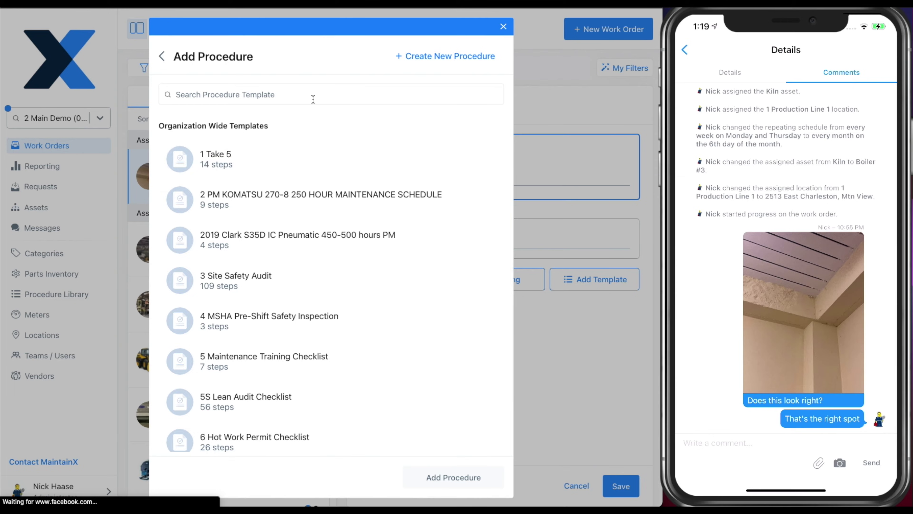
{"action": "left_click", "coordinate": [312, 98]}
{"action": "type", "text": "gr"}
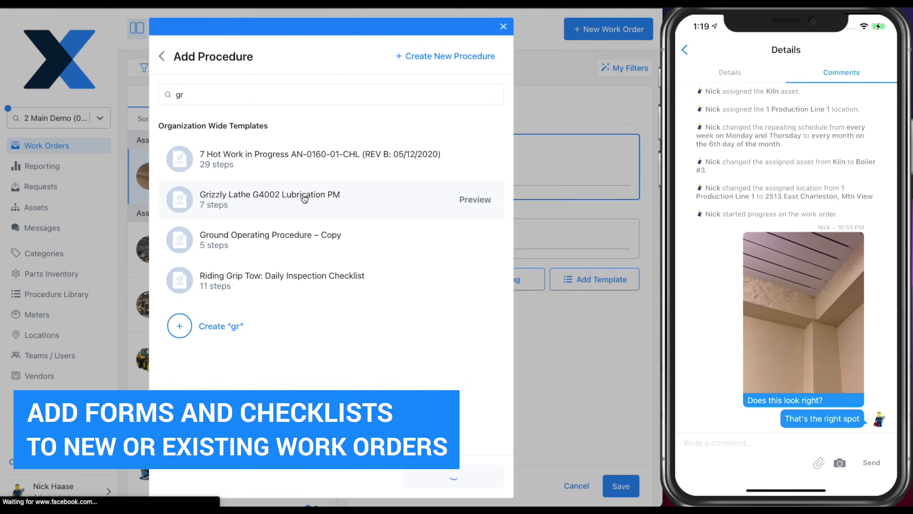
{"action": "left_click", "coordinate": [306, 205]}
{"action": "left_click", "coordinate": [451, 478]}
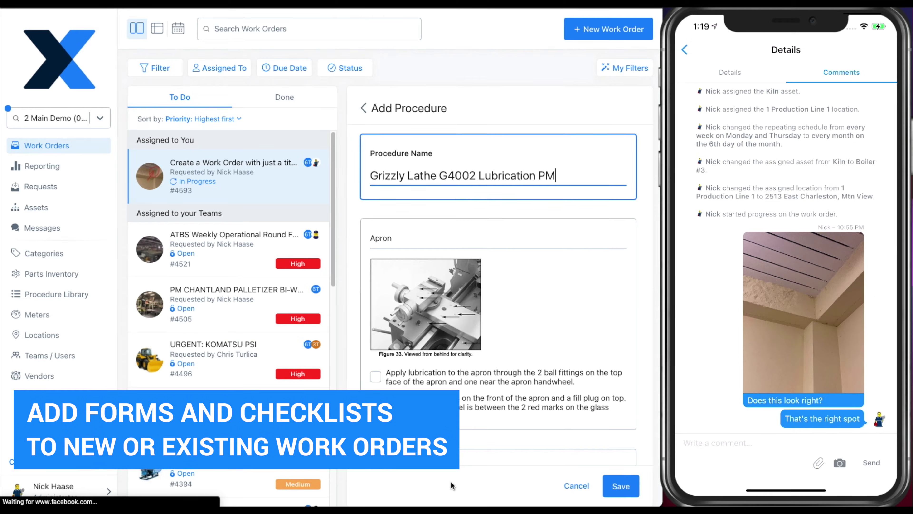
{"action": "left_click", "coordinate": [621, 486]}
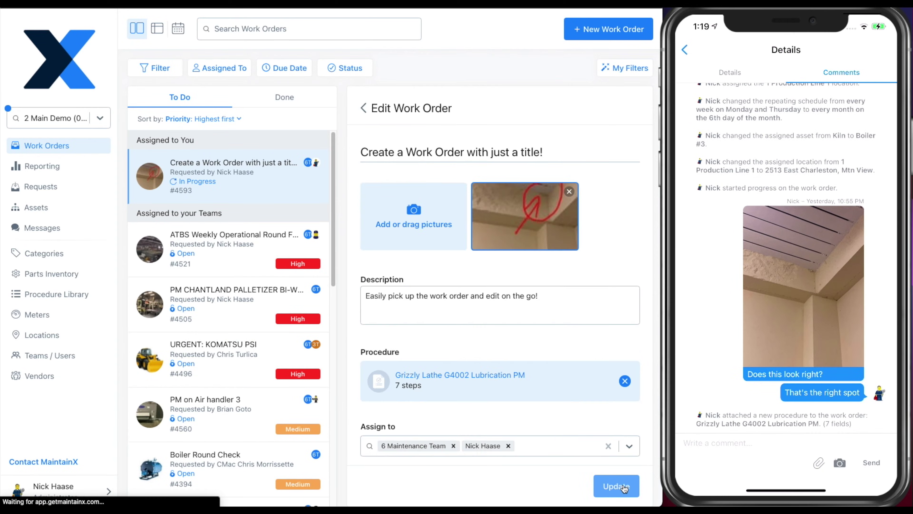
{"action": "left_click", "coordinate": [626, 487]}
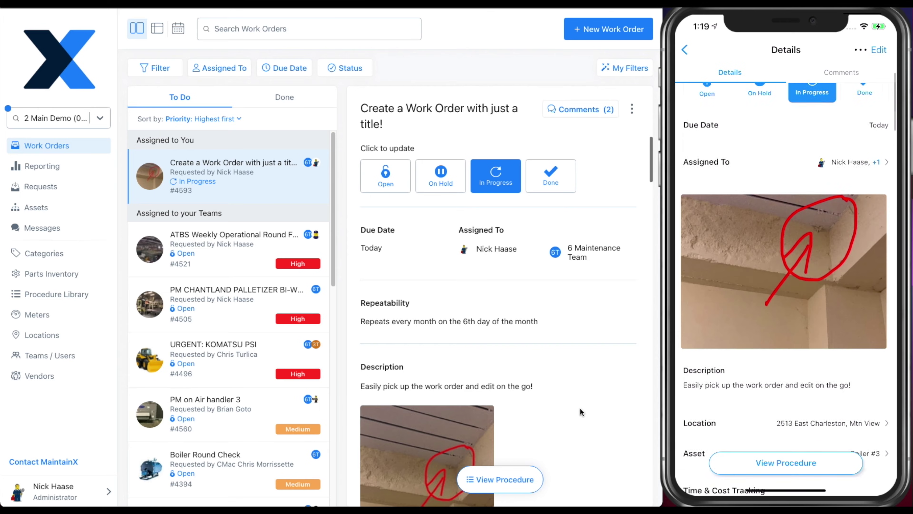
- Scroll down the work order to review the Grizzly Lathe procedure's checklist
{"action": "scroll", "coordinate": [580, 408], "scroll_direction": "down", "scroll_amount": 15}
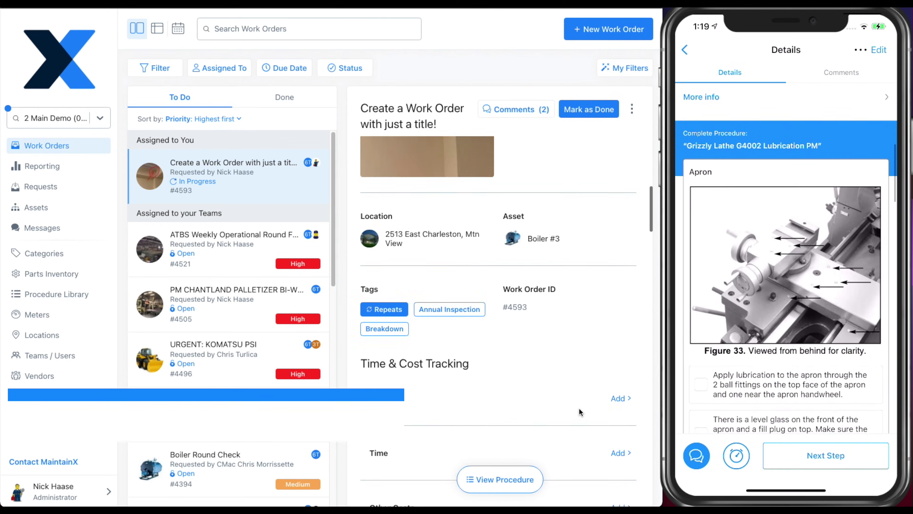
{"action": "scroll", "coordinate": [579, 407], "scroll_direction": "down", "scroll_amount": 5}
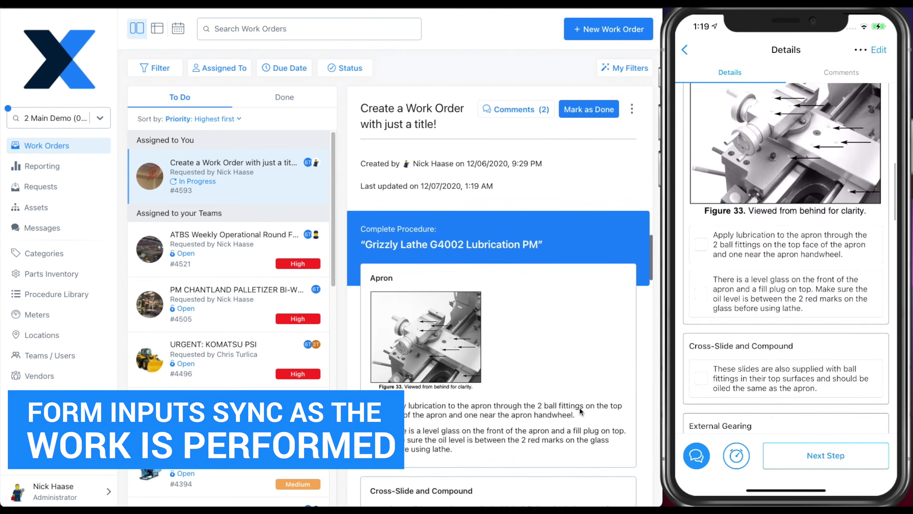
{"action": "scroll", "coordinate": [581, 411], "scroll_direction": "down", "scroll_amount": 1}
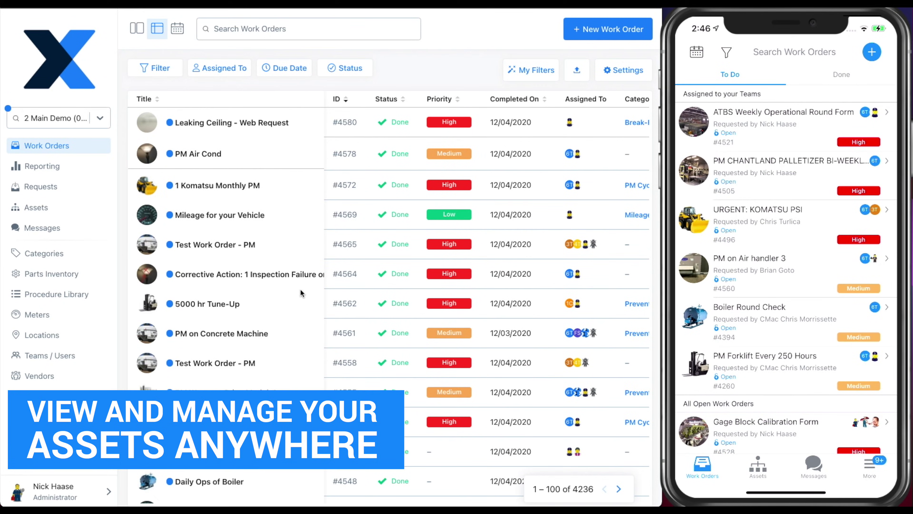
- Browse the Teka Concrete Machine asset's details, sub assets, files, meters, parts and Pulse chart
{"action": "left_click", "coordinate": [57, 209]}
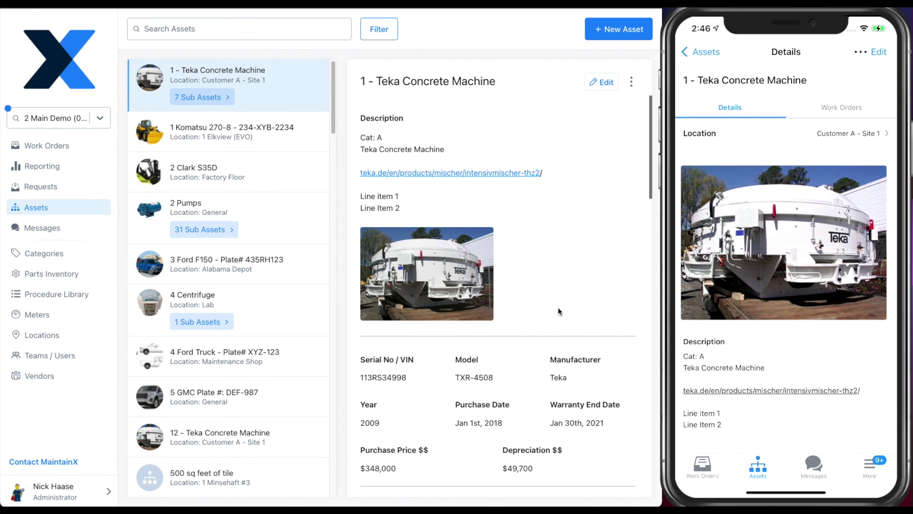
{"action": "scroll", "coordinate": [559, 311], "scroll_direction": "down", "scroll_amount": 3}
{"action": "scroll", "coordinate": [559, 309], "scroll_direction": "down", "scroll_amount": 5}
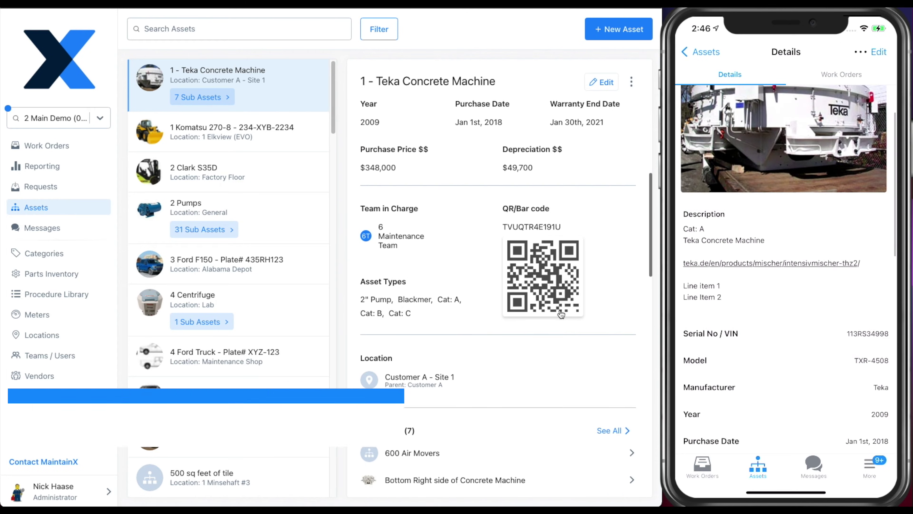
{"action": "scroll", "coordinate": [561, 314], "scroll_direction": "down", "scroll_amount": 4}
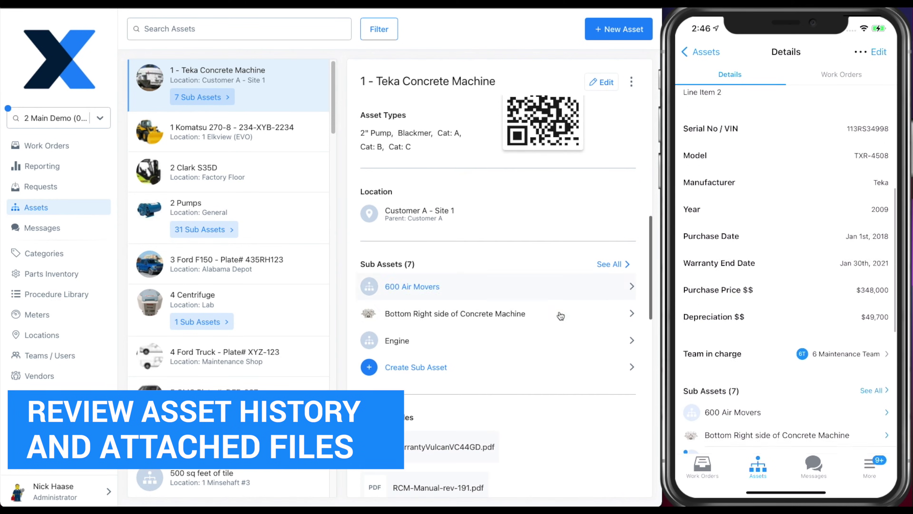
{"action": "scroll", "coordinate": [560, 316], "scroll_direction": "down", "scroll_amount": 2}
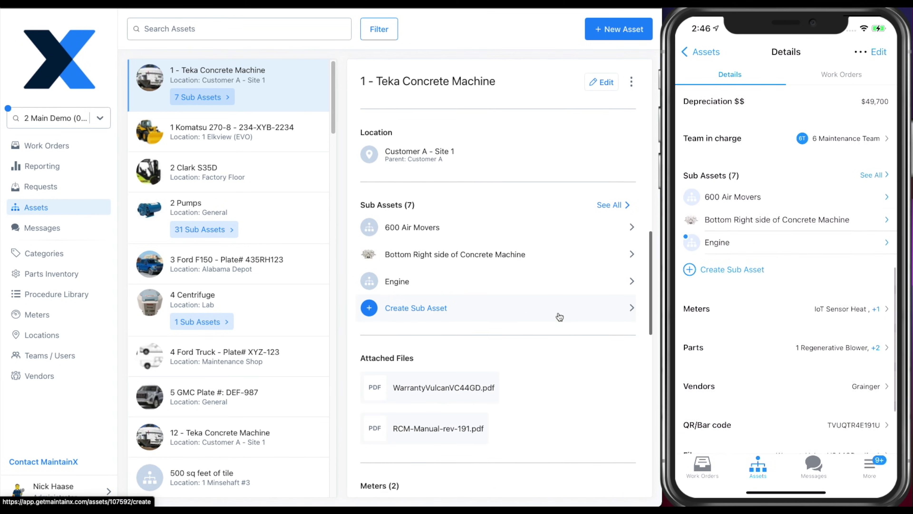
{"action": "scroll", "coordinate": [560, 316], "scroll_direction": "down", "scroll_amount": 2}
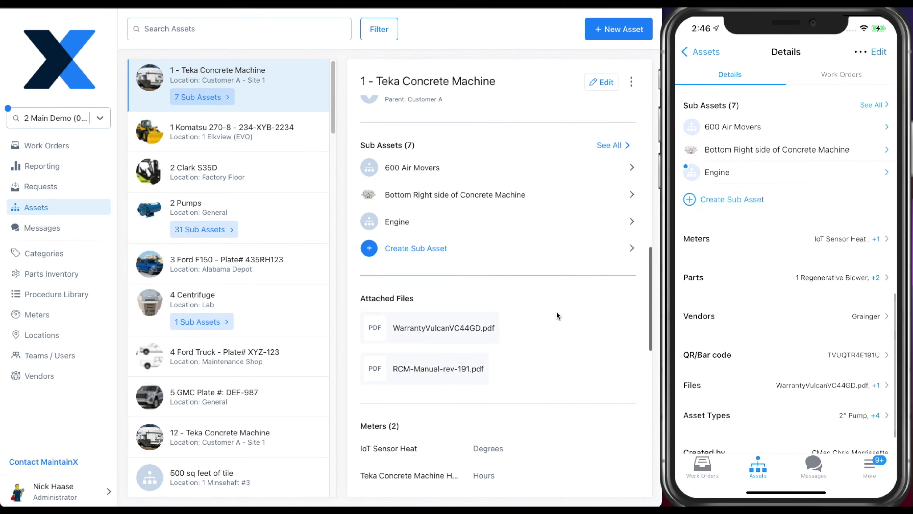
{"action": "scroll", "coordinate": [557, 315], "scroll_direction": "down", "scroll_amount": 1}
{"action": "scroll", "coordinate": [556, 311], "scroll_direction": "down", "scroll_amount": 2}
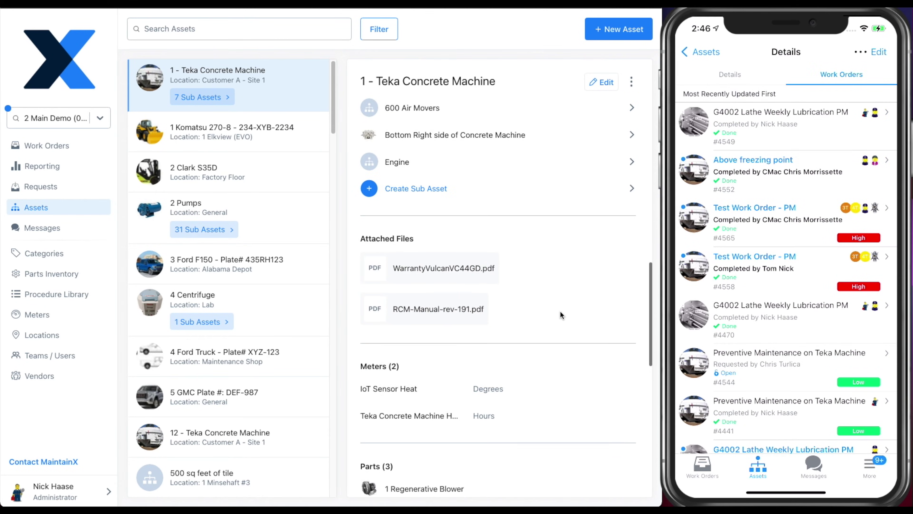
{"action": "scroll", "coordinate": [640, 316], "scroll_direction": "down", "scroll_amount": 8}
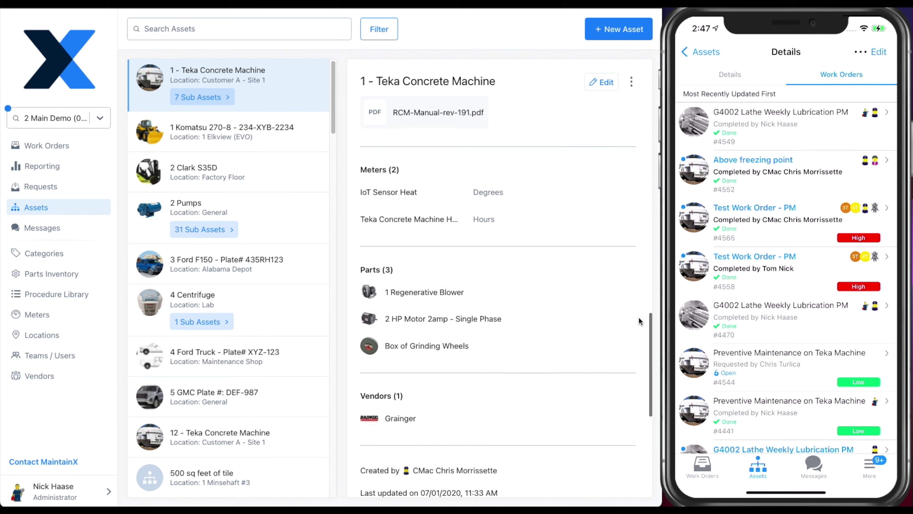
{"action": "scroll", "coordinate": [636, 322], "scroll_direction": "down", "scroll_amount": 5}
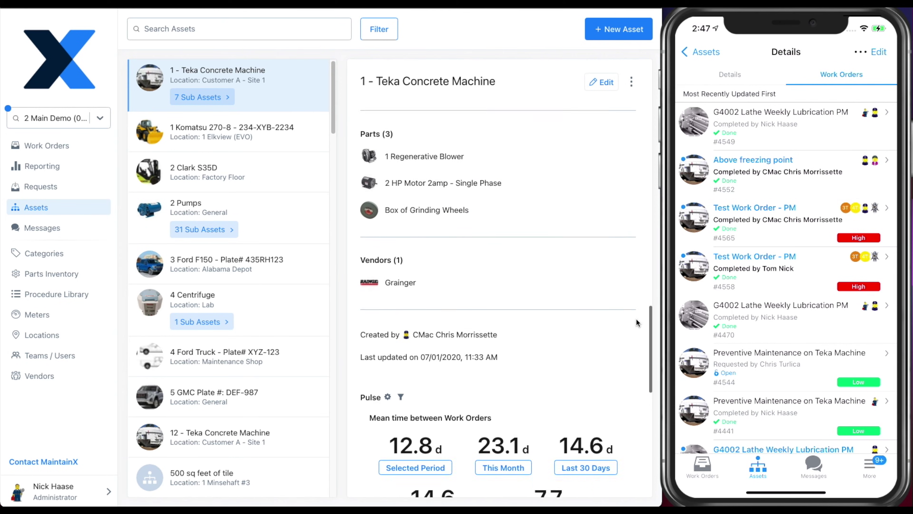
{"action": "scroll", "coordinate": [637, 322], "scroll_direction": "down", "scroll_amount": 4}
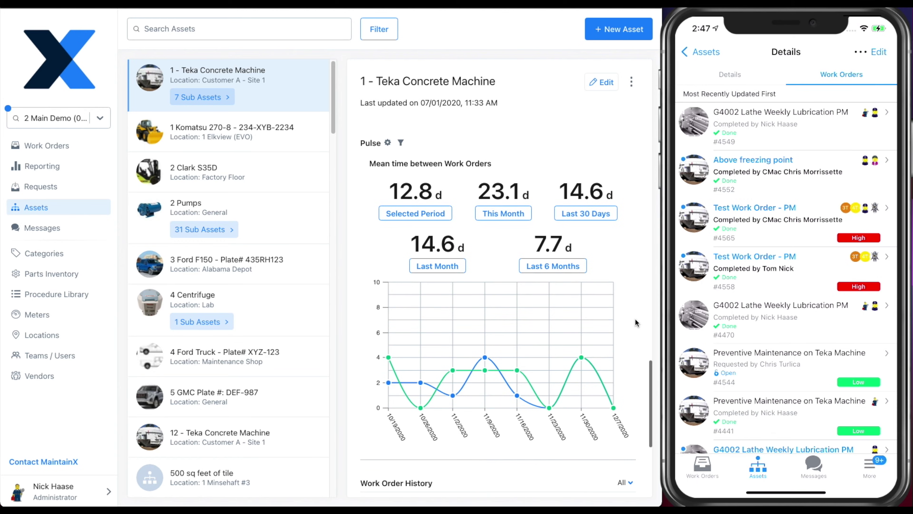
{"action": "scroll", "coordinate": [636, 322], "scroll_direction": "down", "scroll_amount": 1}
{"action": "scroll", "coordinate": [636, 323], "scroll_direction": "down", "scroll_amount": 6}
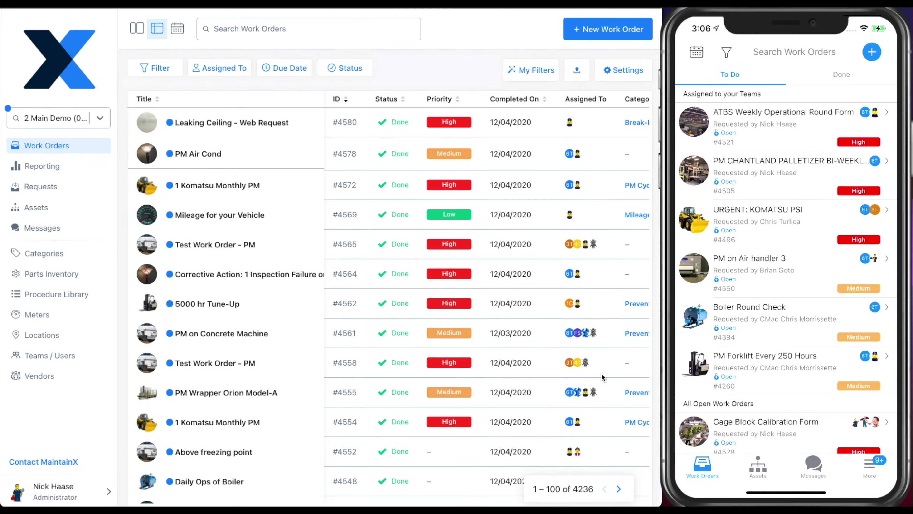
- Show the Teams / Users directory's Teams list with My Teams and Other Teams
{"action": "left_click", "coordinate": [67, 356]}
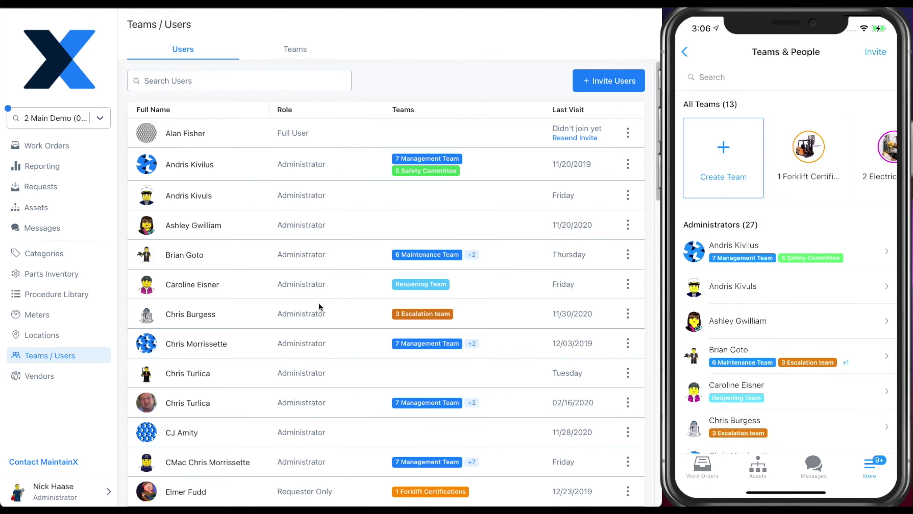
{"action": "left_click", "coordinate": [298, 57]}
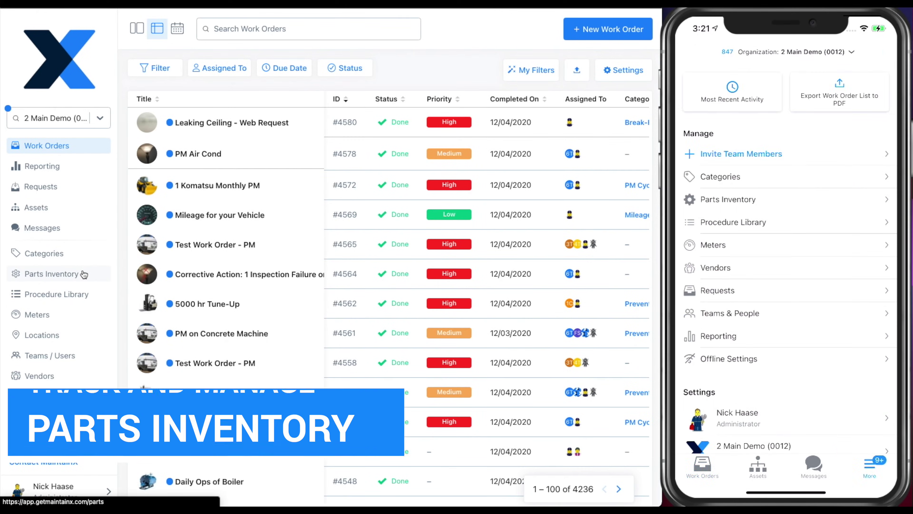
- Open Parts Inventory and view the history of the 3 PVC Pipe part
{"action": "left_click", "coordinate": [84, 274]}
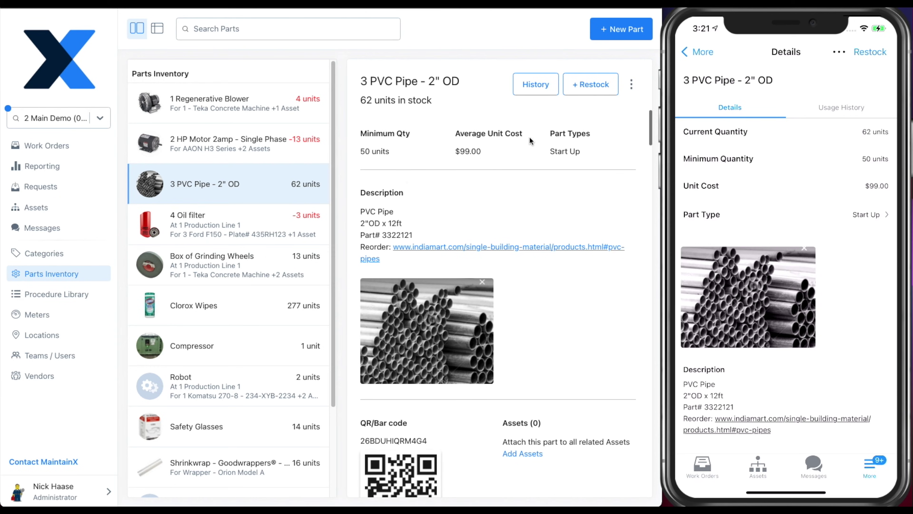
{"action": "left_click", "coordinate": [548, 87]}
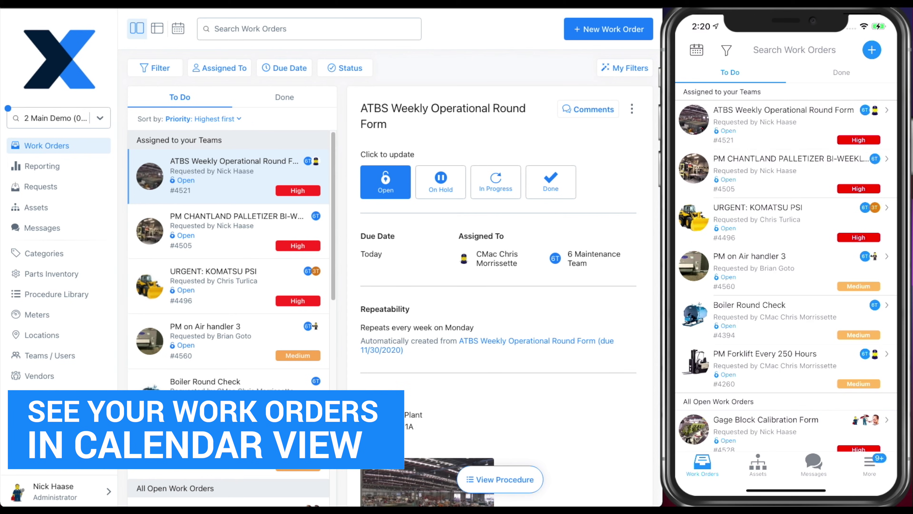
- Show work orders on the December 2020 calendar and inspect the Categories filter
{"action": "left_click", "coordinate": [179, 30]}
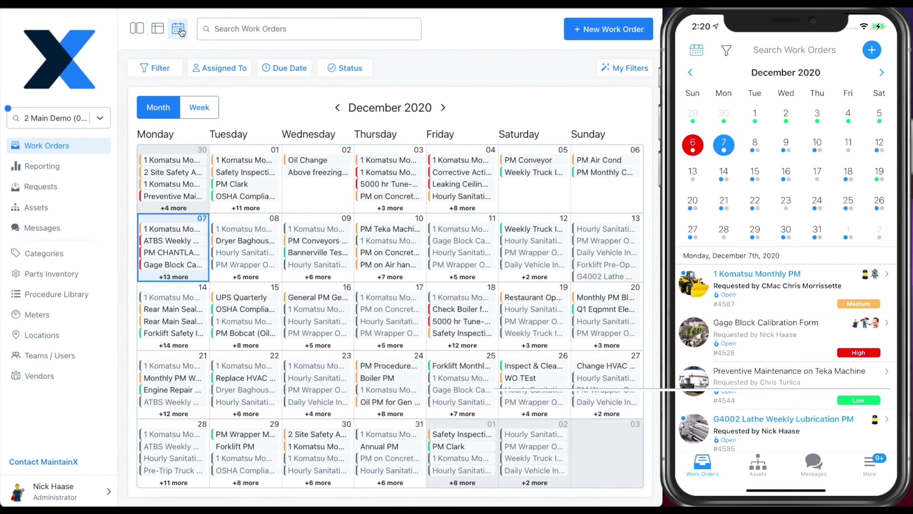
{"action": "left_click", "coordinate": [168, 71]}
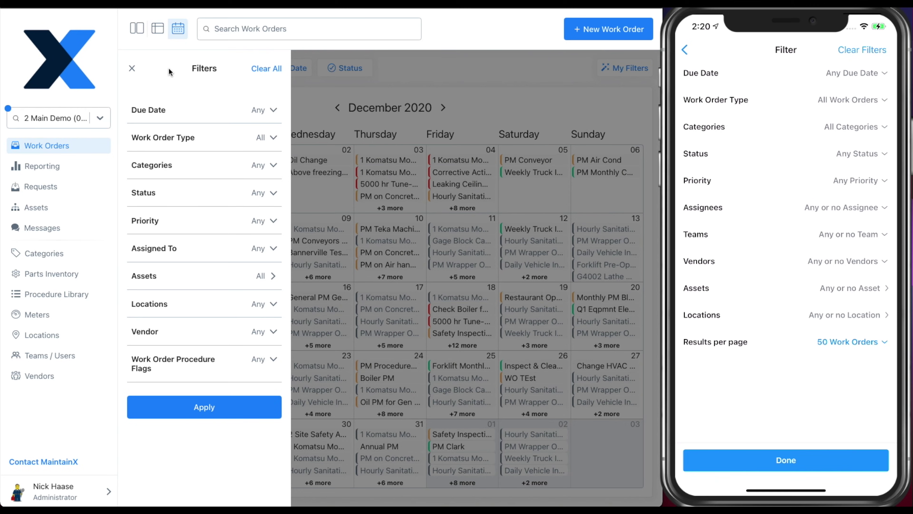
{"action": "left_click", "coordinate": [227, 167]}
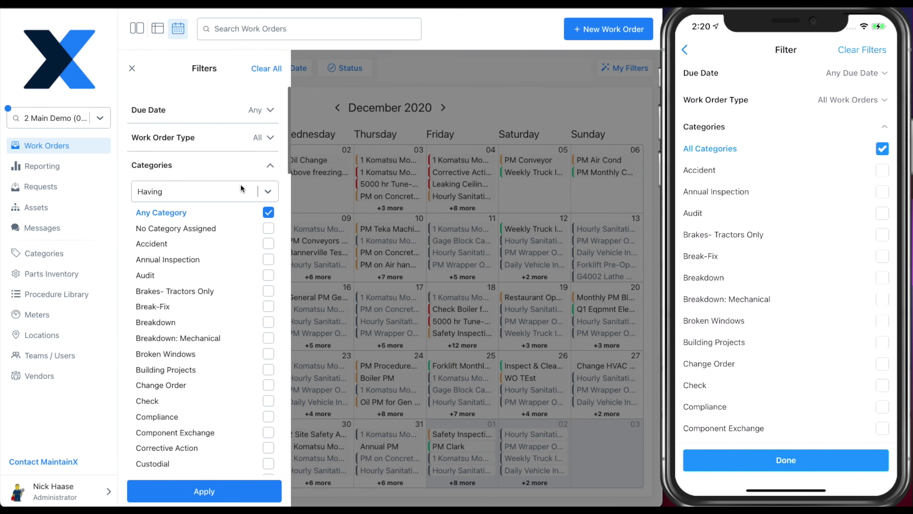
{"action": "left_click", "coordinate": [269, 176]}
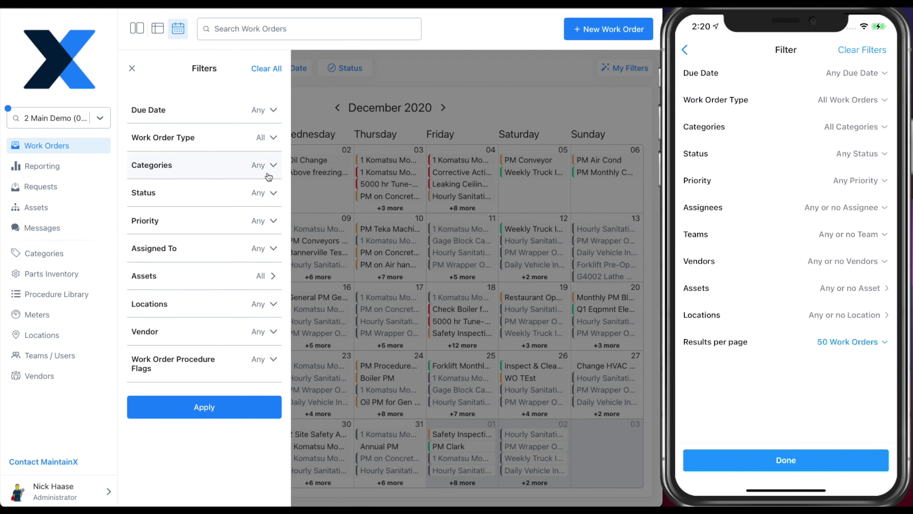
{"action": "left_click", "coordinate": [130, 71]}
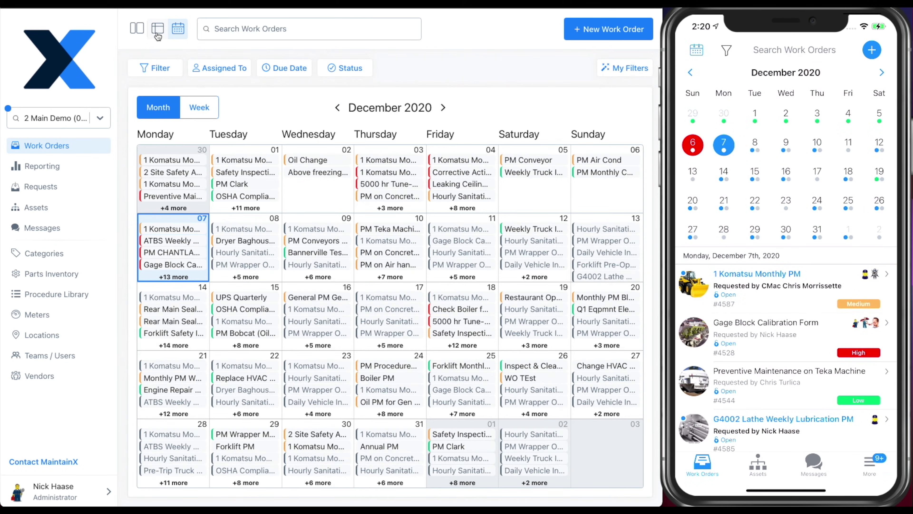
- Switch Work Orders back to the split list view showing the Hourly Sanitation Checklist
{"action": "left_click", "coordinate": [157, 33]}
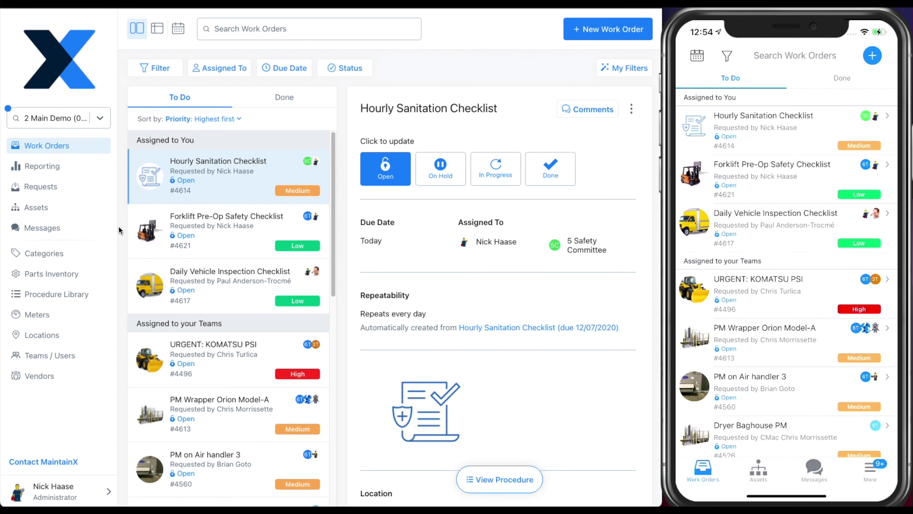
- Open the 5S Lean Audit Checklist template in the Procedure Library
{"action": "left_click", "coordinate": [63, 295]}
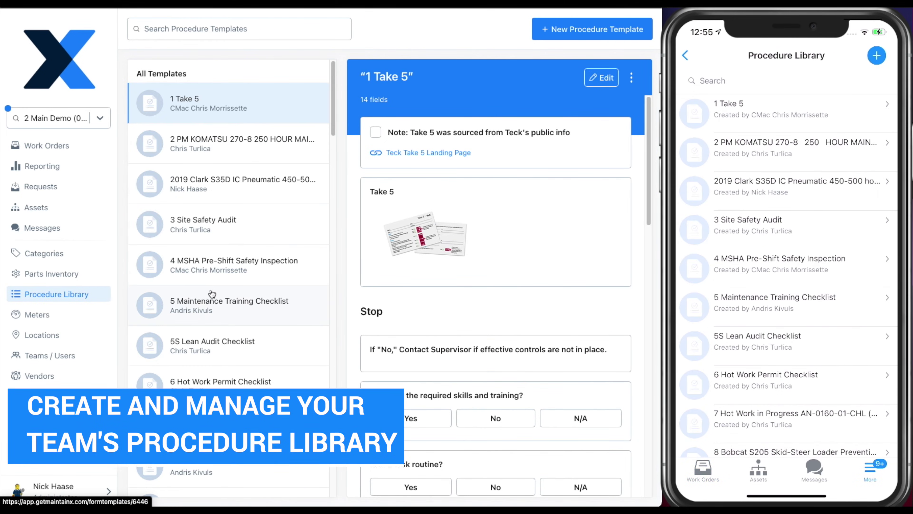
{"action": "scroll", "coordinate": [221, 310], "scroll_direction": "down", "scroll_amount": 1}
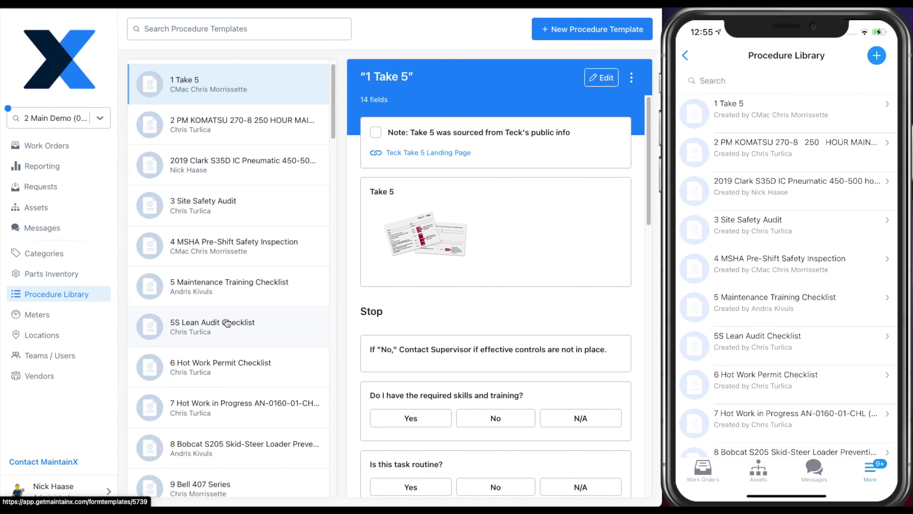
{"action": "left_click", "coordinate": [227, 323]}
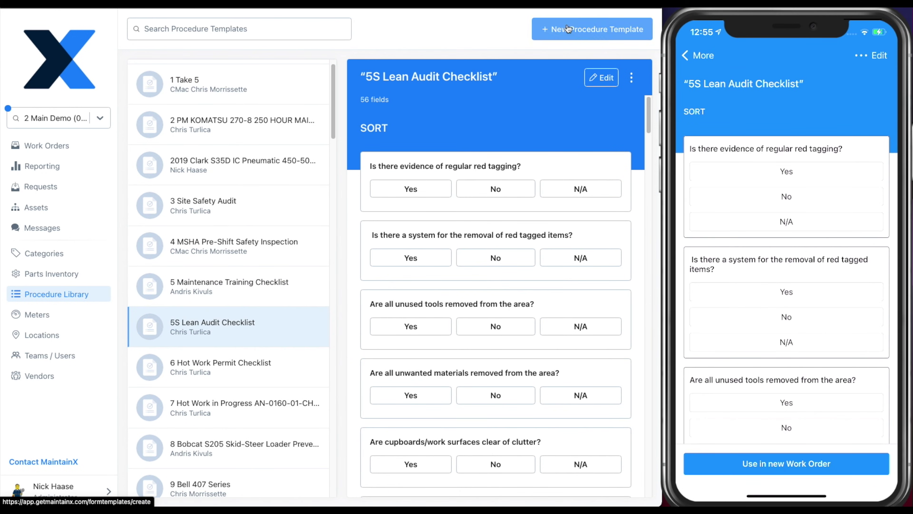
- Create a procedure template 'Easily create form templates and checklists for your team' with a Checklist first field
{"action": "left_click", "coordinate": [583, 32]}
{"action": "type", "text": "Easily create form templa"}
{"action": "type", "text": "tes and checklists for your team"}
{"action": "left_click", "coordinate": [507, 210]}
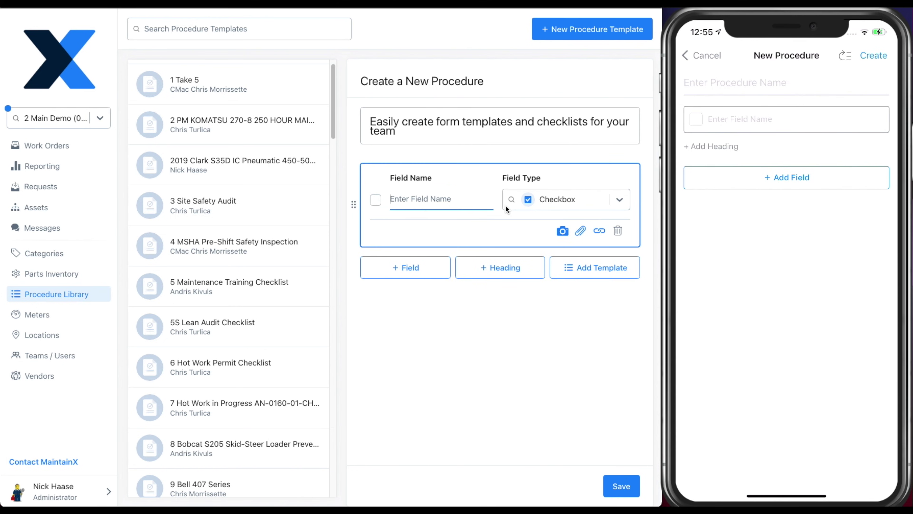
{"action": "left_click", "coordinate": [619, 201]}
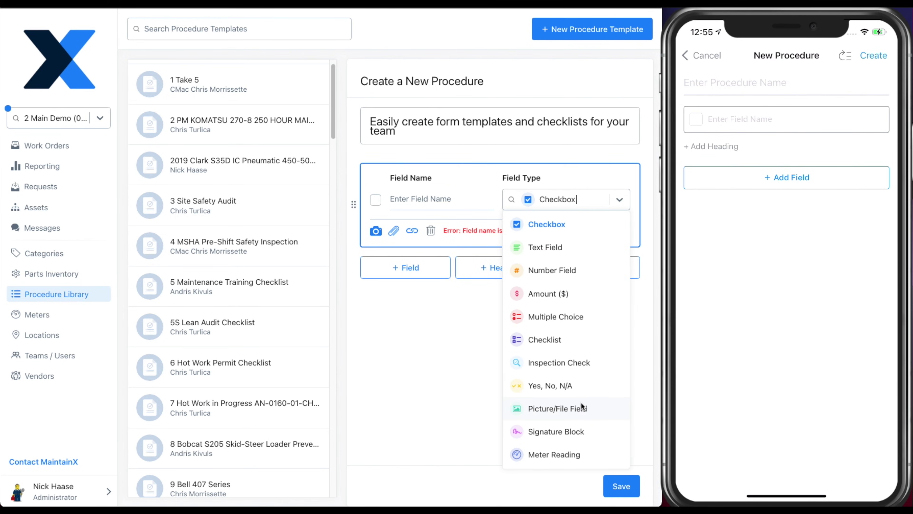
{"action": "left_click", "coordinate": [566, 338]}
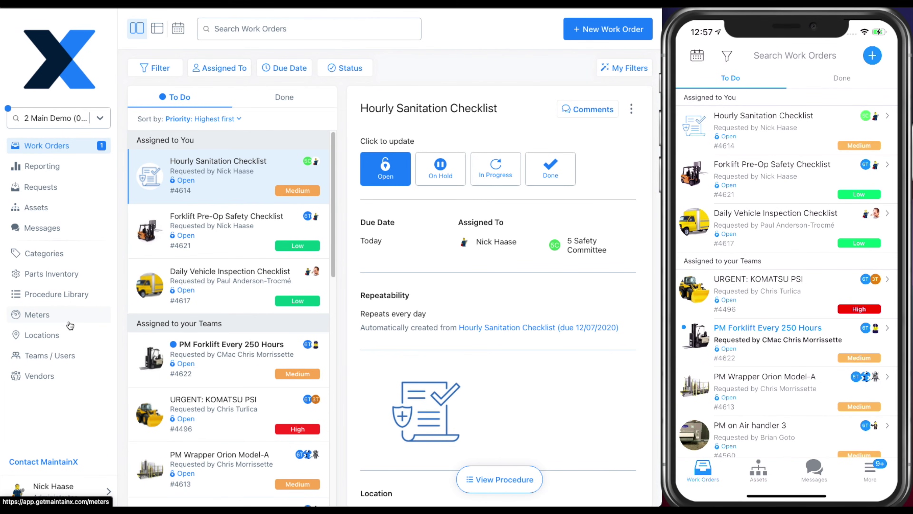
- Open Meters and scroll the 1 Engine Hours Forklift #127 meter down to its Work Order Triggers
{"action": "left_click", "coordinate": [71, 323]}
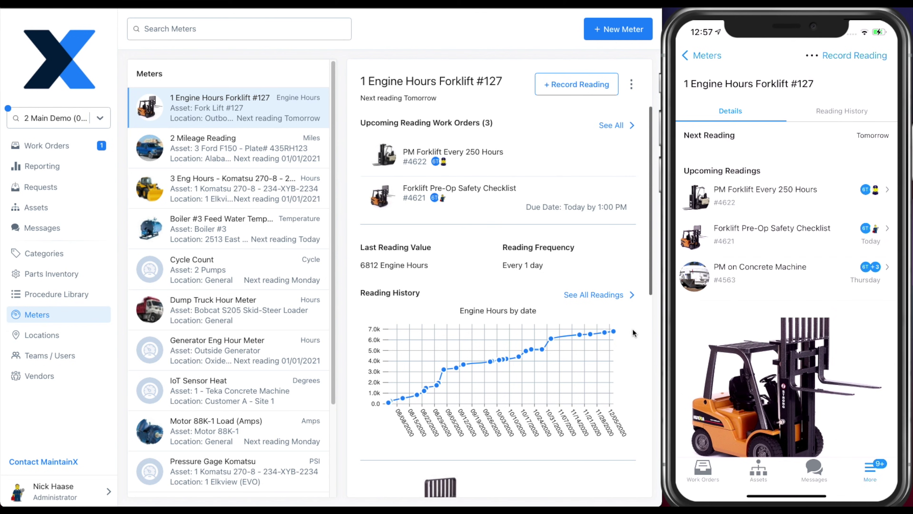
{"action": "scroll", "coordinate": [629, 332], "scroll_direction": "down", "scroll_amount": 5}
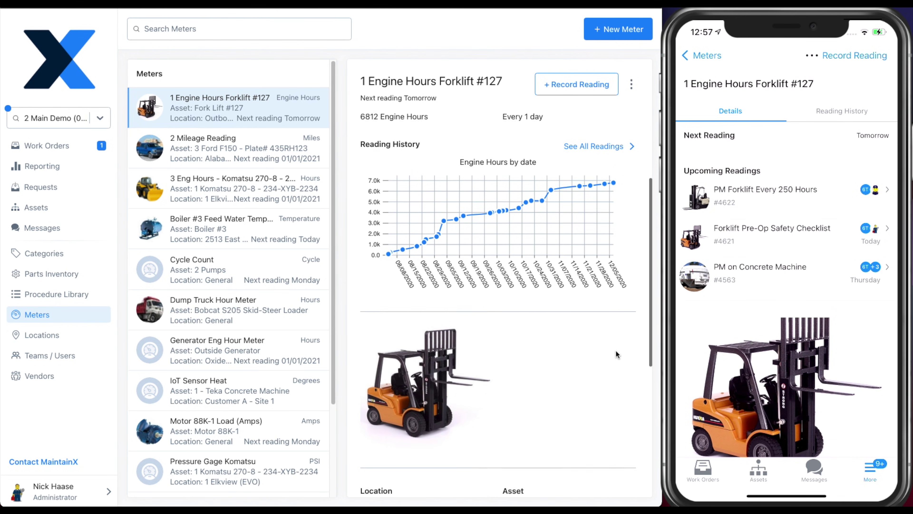
{"action": "scroll", "coordinate": [616, 351], "scroll_direction": "down", "scroll_amount": 6}
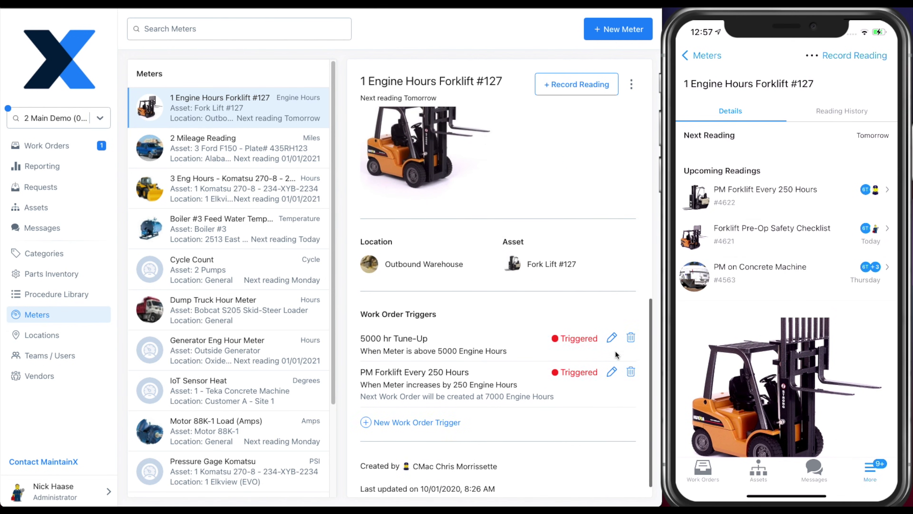
{"action": "scroll", "coordinate": [612, 359], "scroll_direction": "down", "scroll_amount": 1}
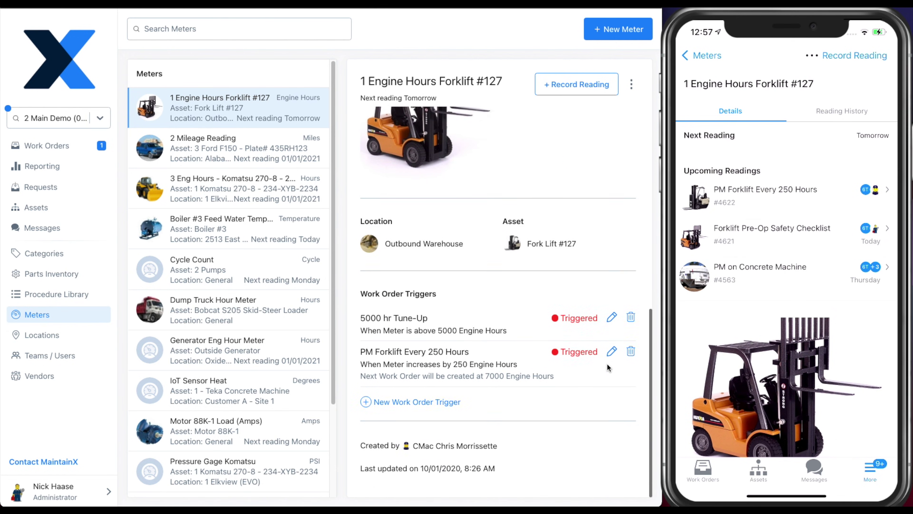
- Add a work order trigger titled 'Create Work Order Triggers based on Meter Readings' firing when the reading is above a value
{"action": "left_click", "coordinate": [406, 403]}
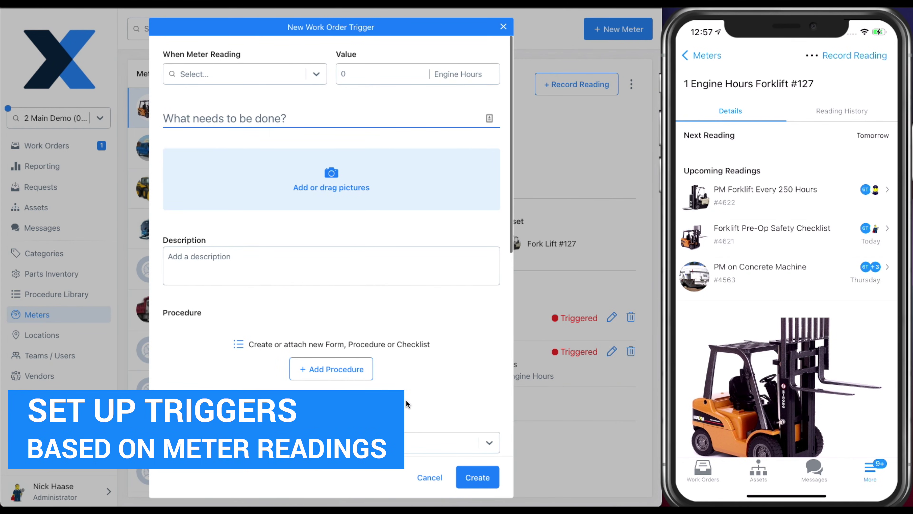
{"action": "type", "text": "Create Work Order Triggers based on M"}
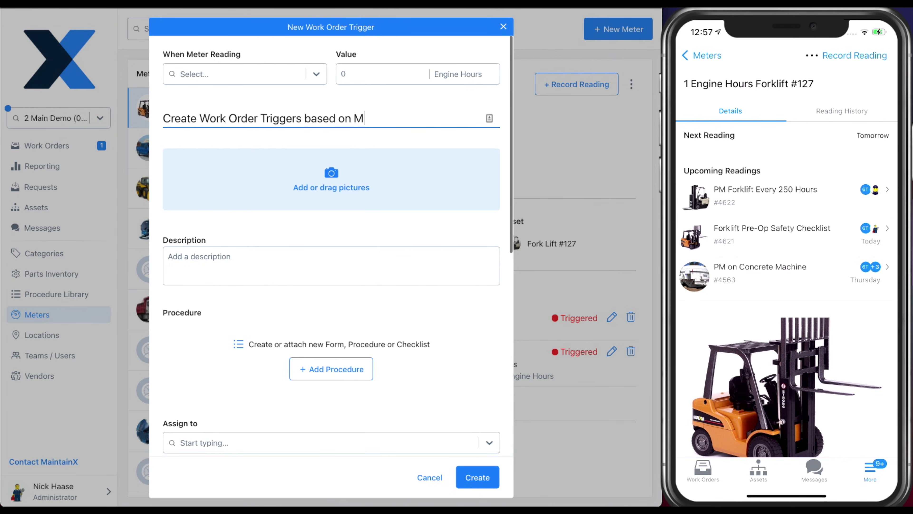
{"action": "type", "text": "eter Readings"}
{"action": "left_click", "coordinate": [313, 78]}
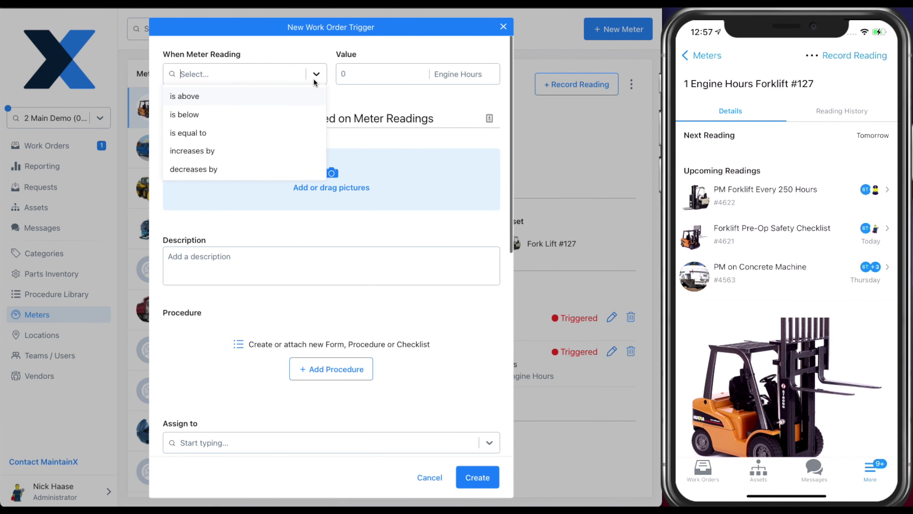
{"action": "left_click", "coordinate": [301, 99]}
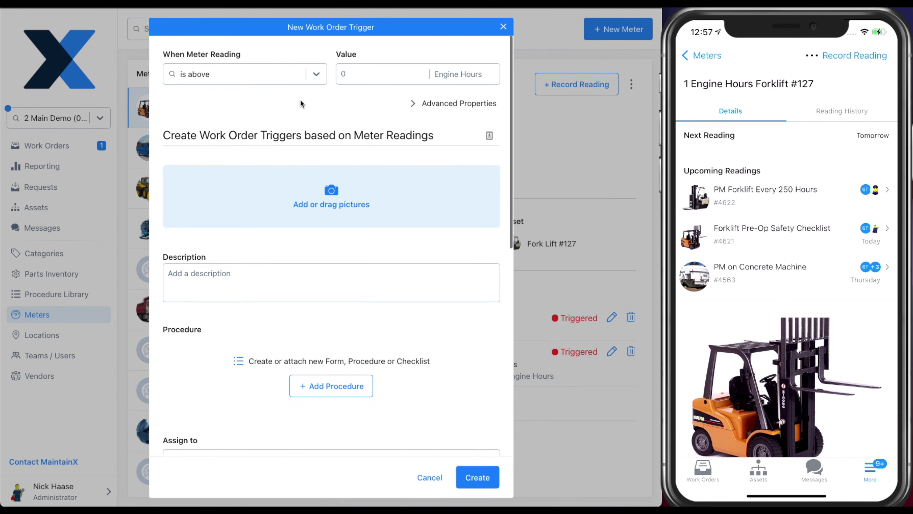
{"action": "left_click", "coordinate": [401, 73]}
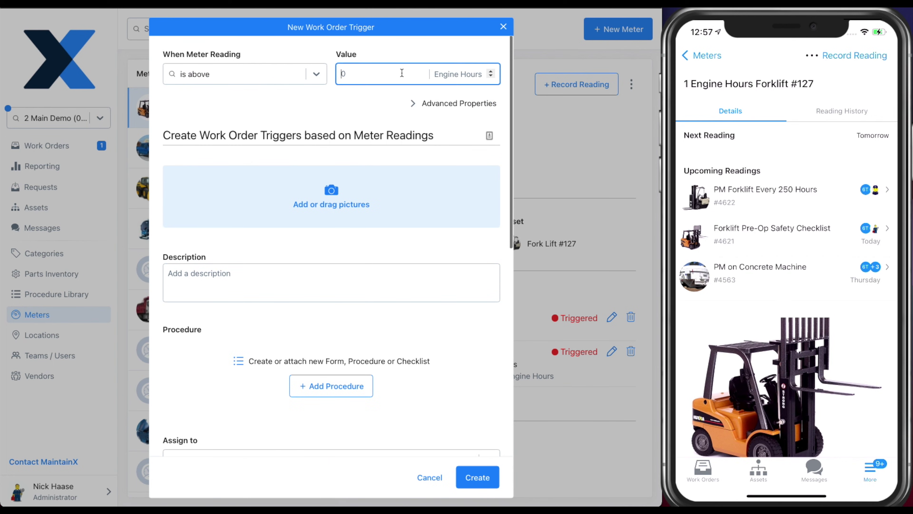